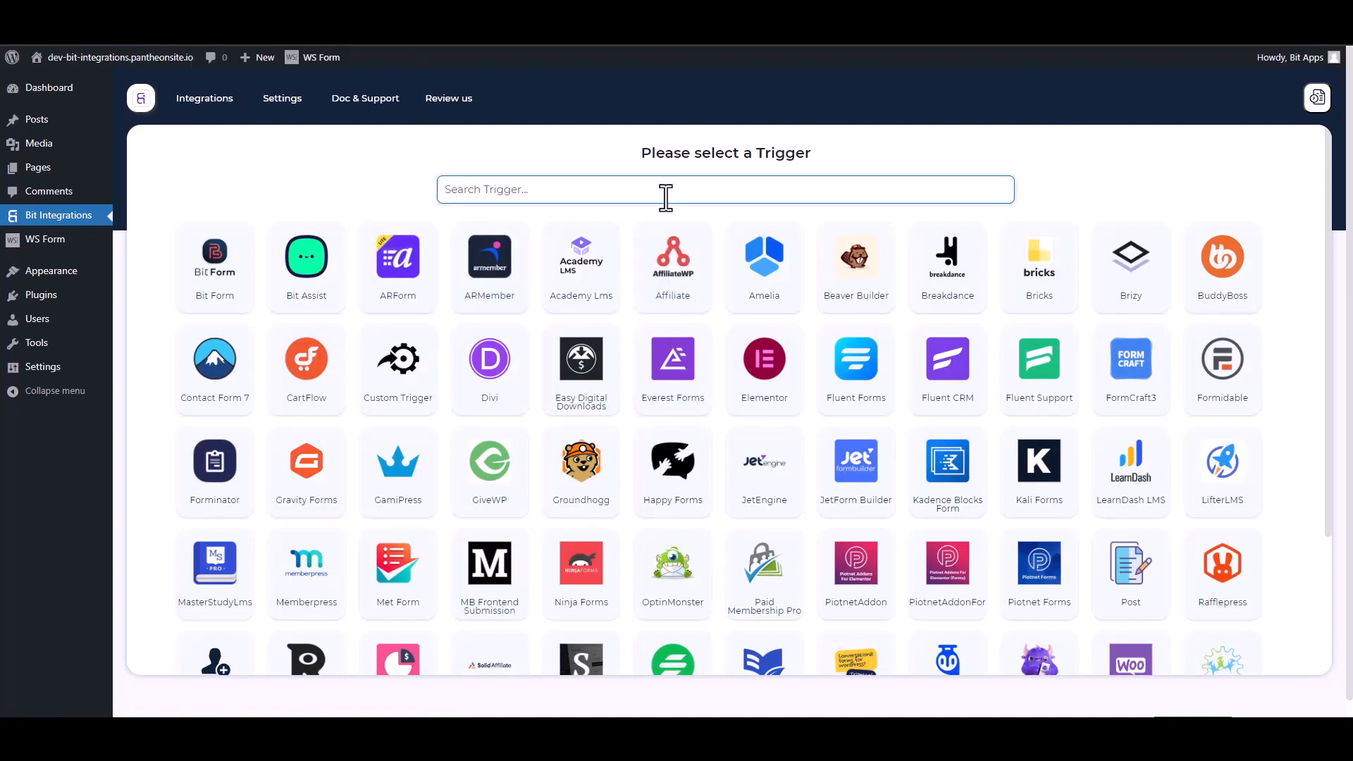
Step: Choose WS Form as the trigger and add a new action row to the Contact Form
type("ws")
left_click(704, 281)
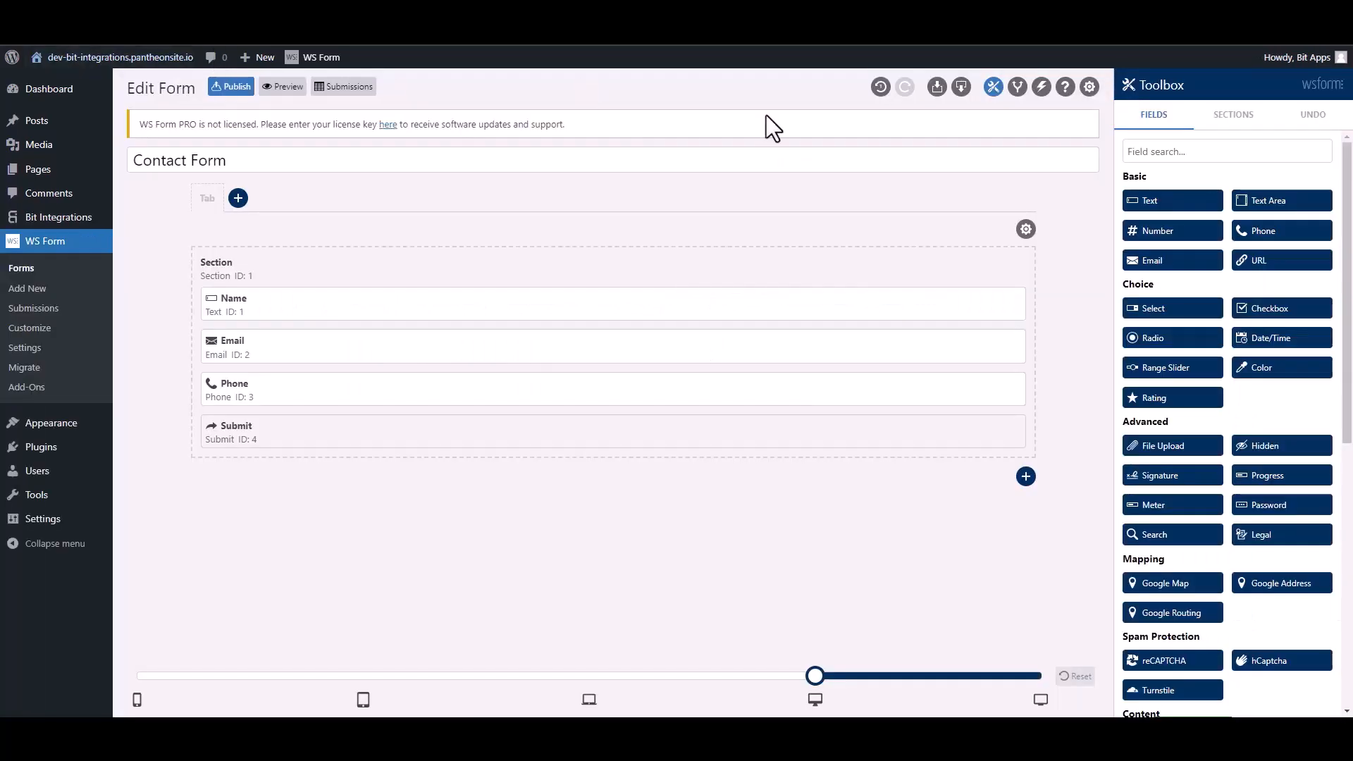
left_click(1040, 87)
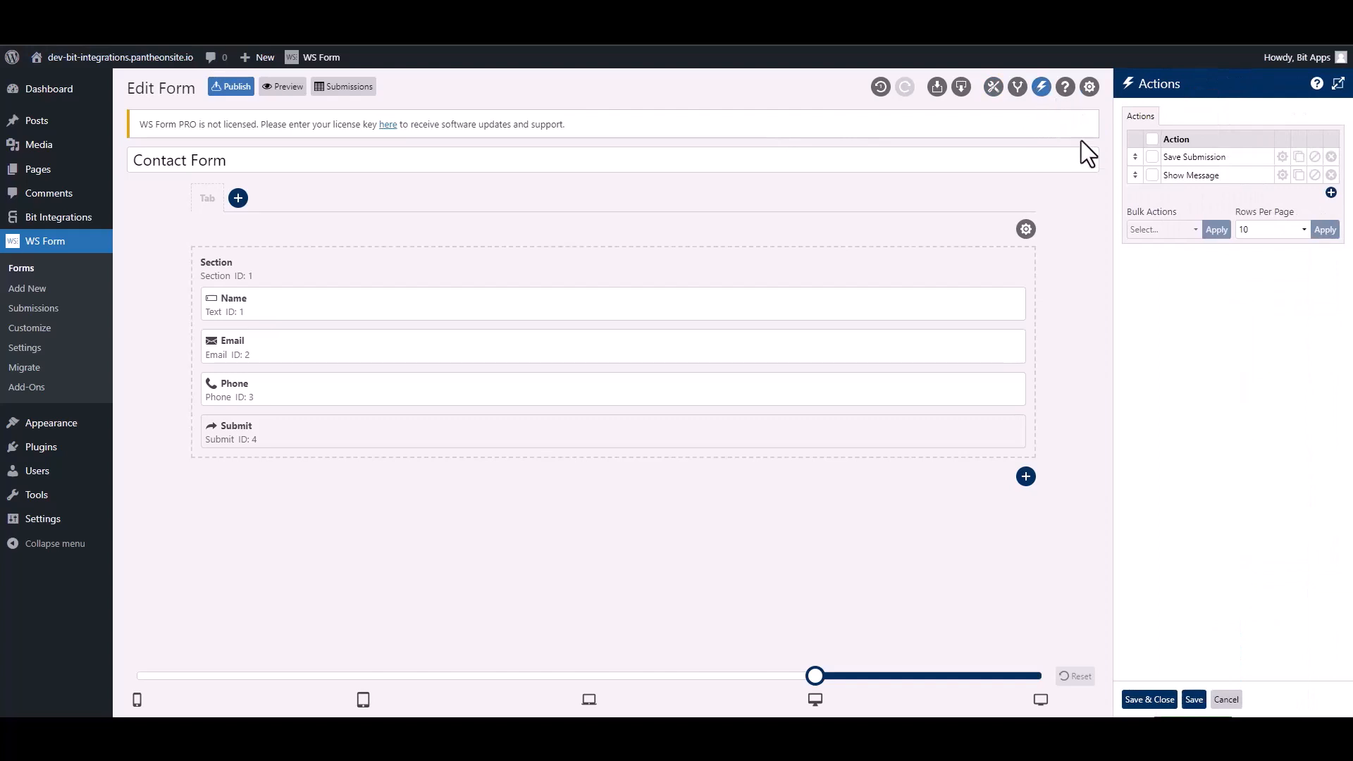
left_click(1331, 192)
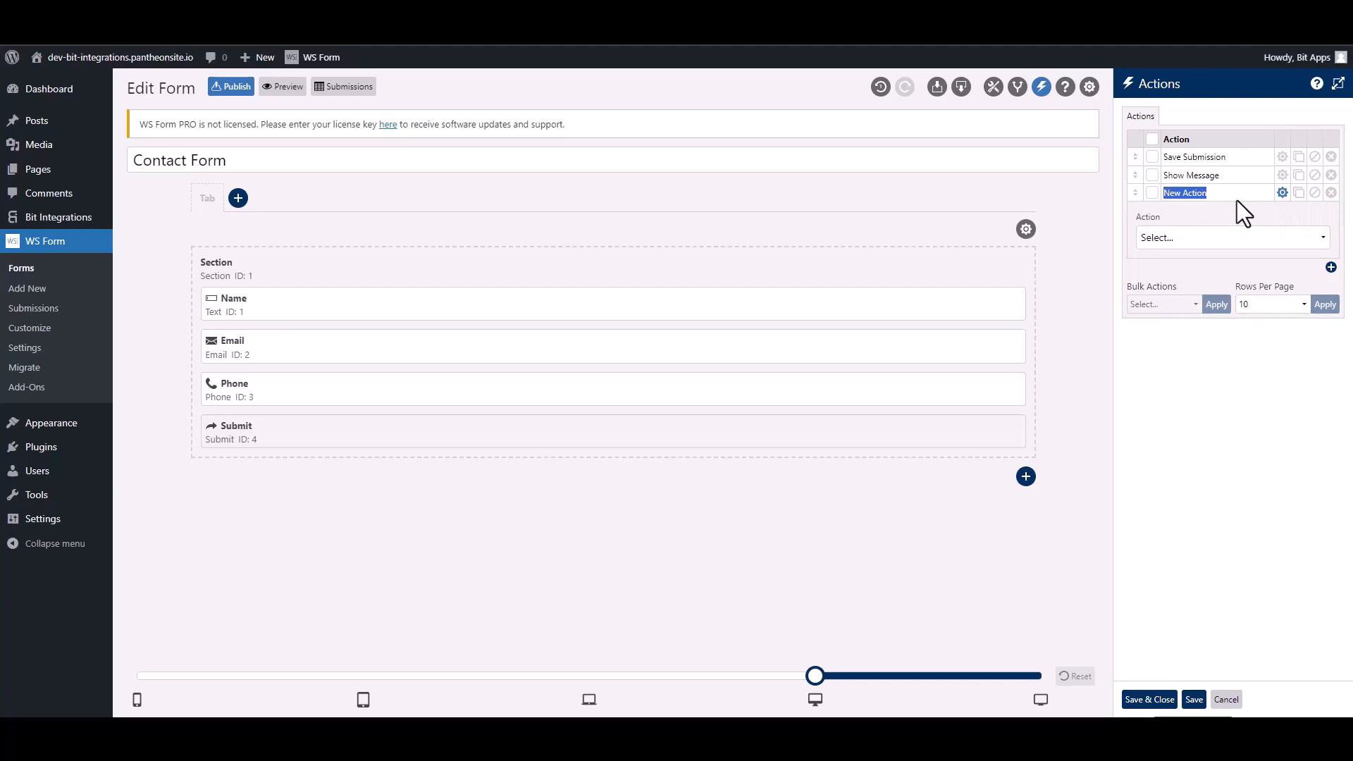
Step: Name the action 'Bit Integrations' and set it to Run WordPress Hook with type Action - do_action
type("Bit Integra")
left_click(1214, 239)
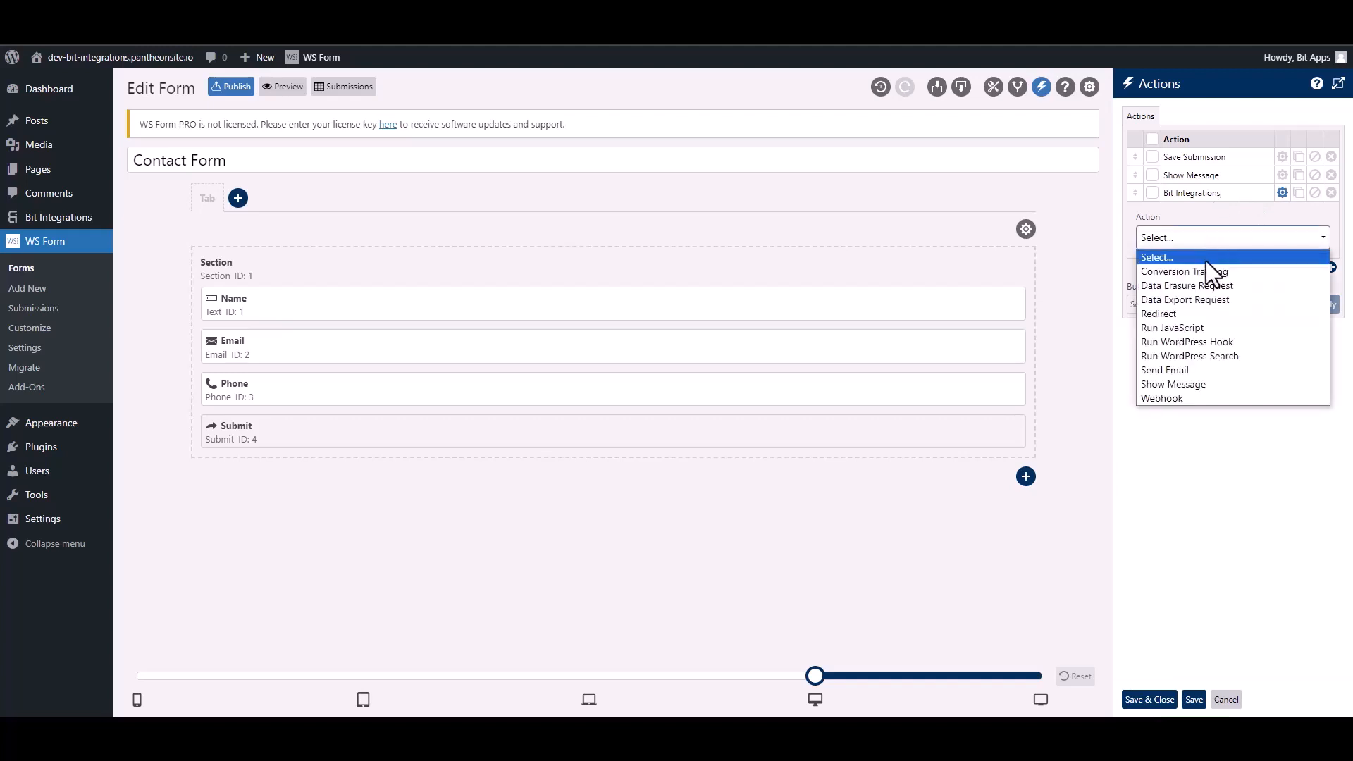
left_click(1227, 341)
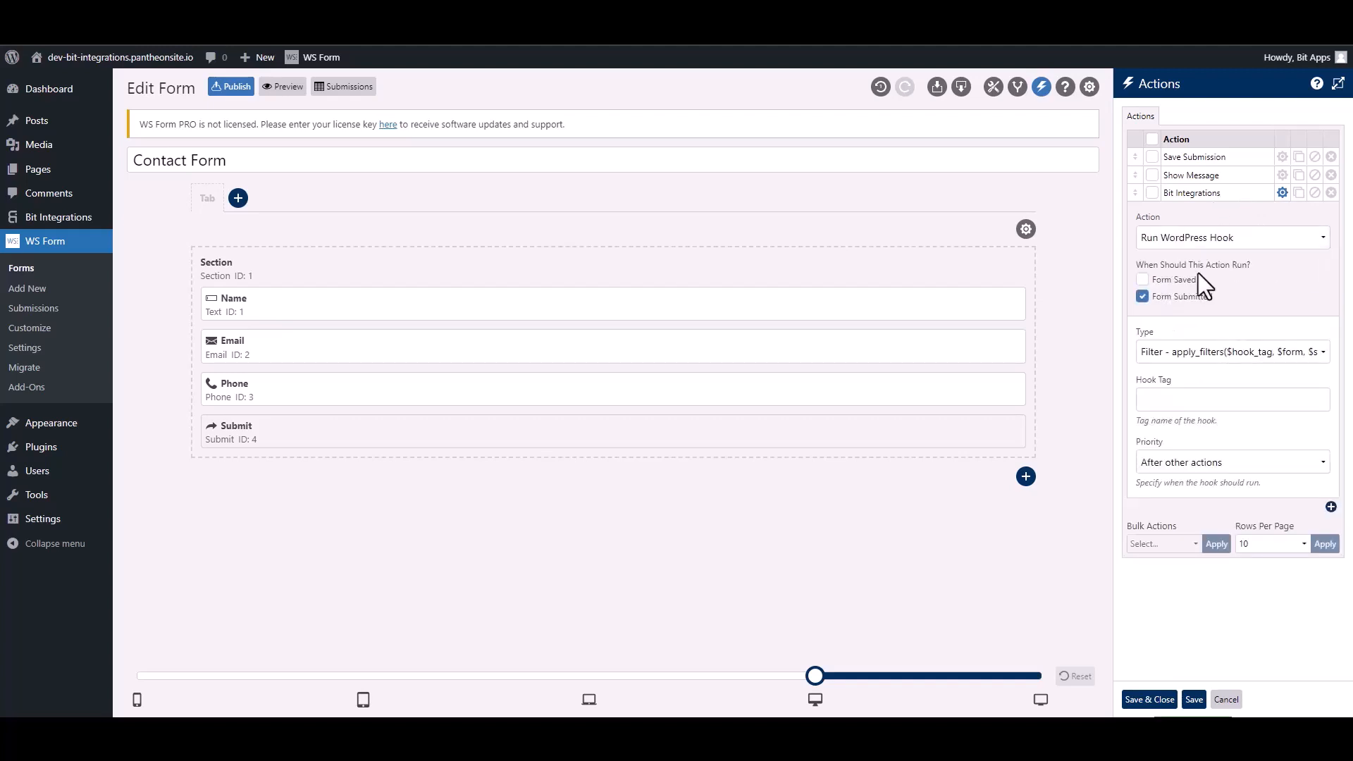
left_click(1173, 357)
left_click(1176, 385)
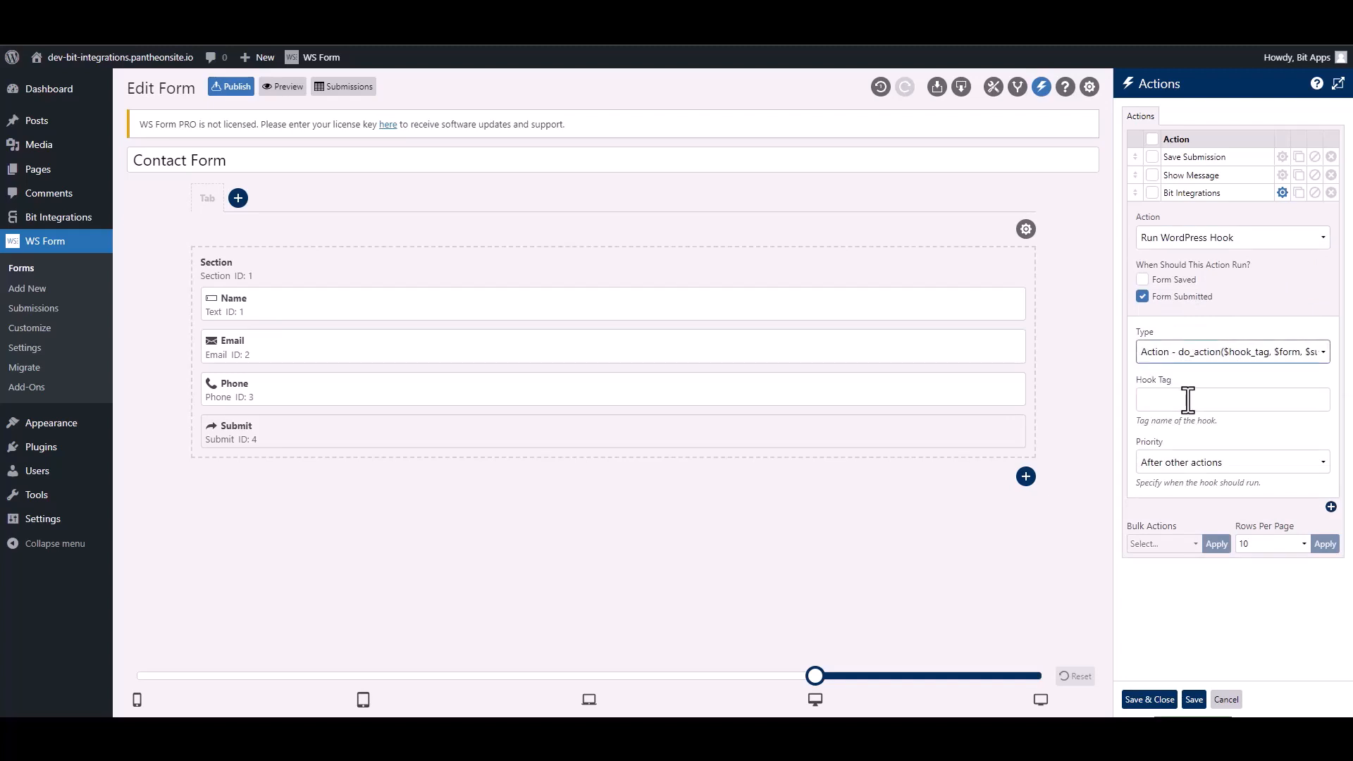
left_click(1188, 399)
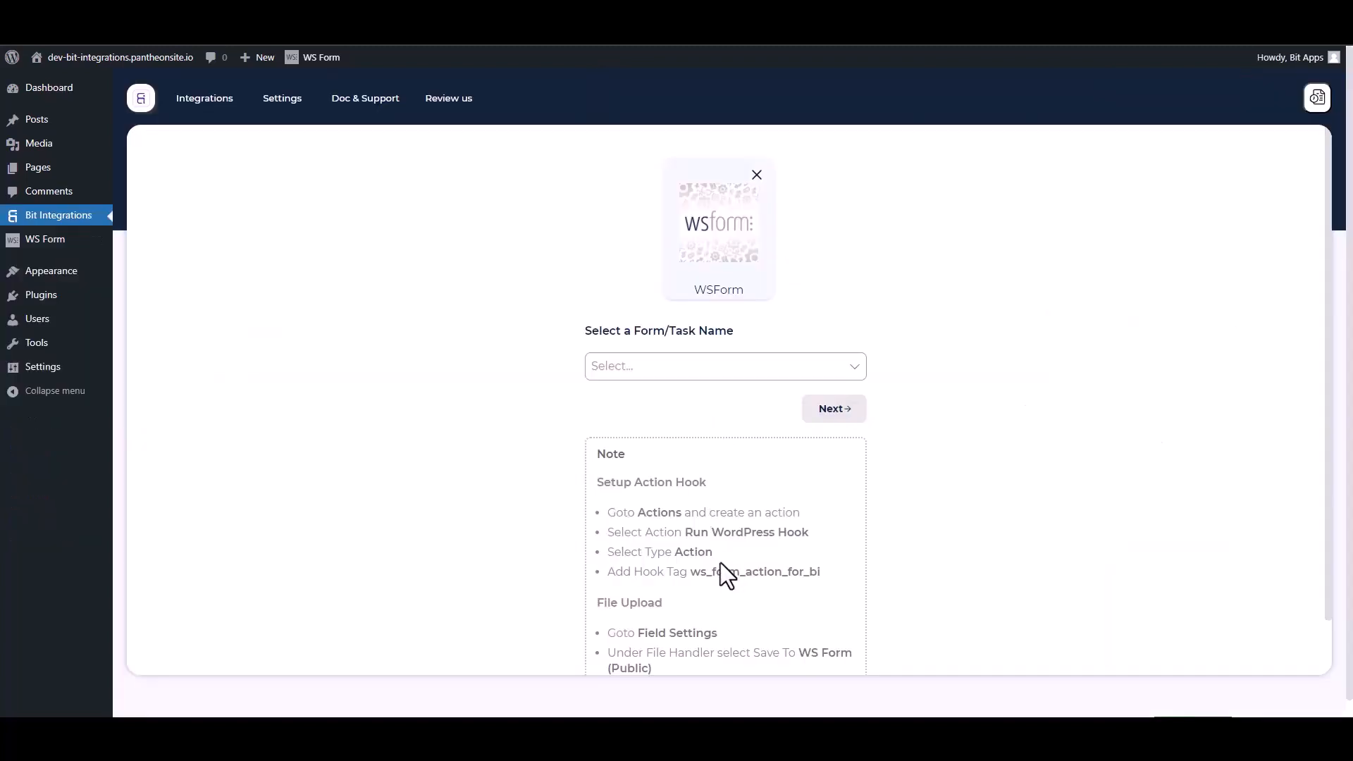
Step: Select the hook tag ws_form_action_for_bi in the WS Form trigger note to copy it
left_click_drag(835, 592, 697, 572)
key("ctrl+c")
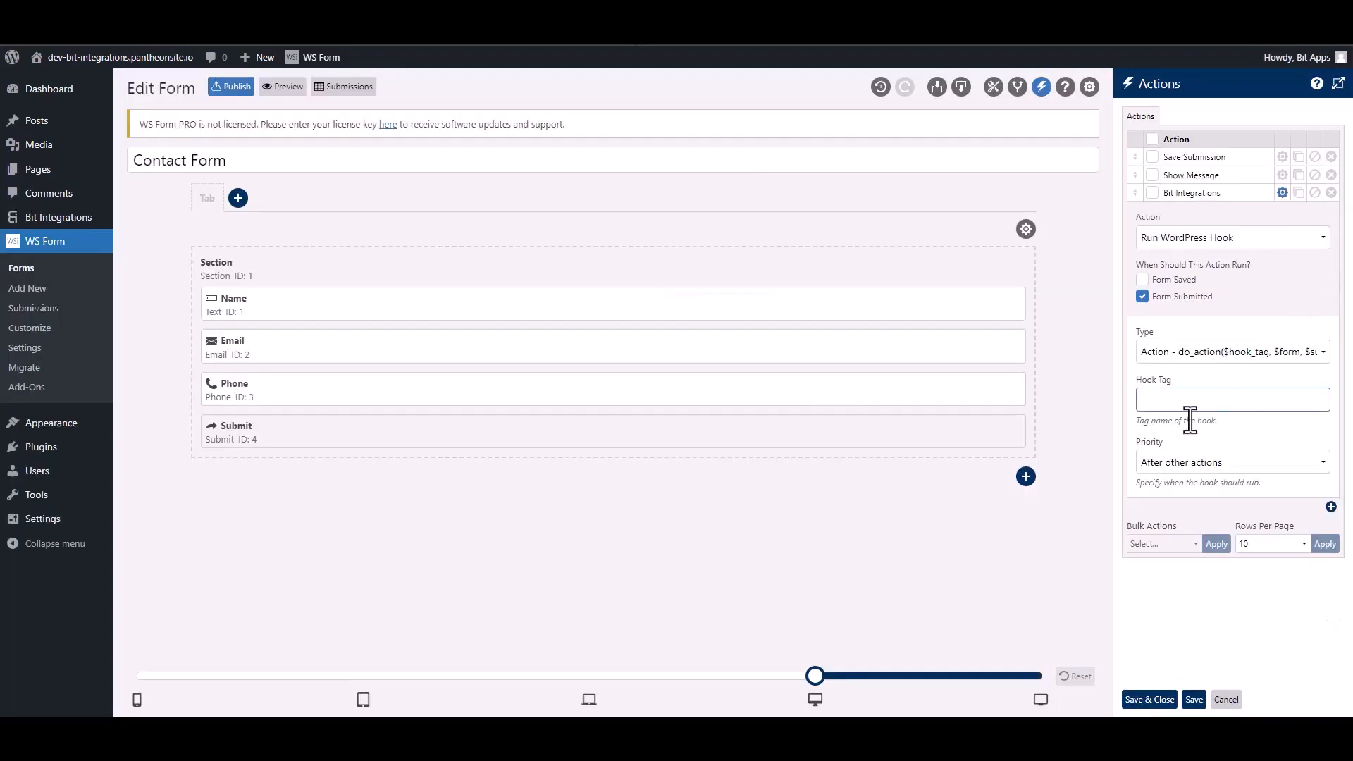
Step: Paste ws_form_action_for_bi as the Hook Tag, save the actions, and return to Bit Integrations
left_click(1186, 403)
key("ctrl+v")
left_click(1150, 699)
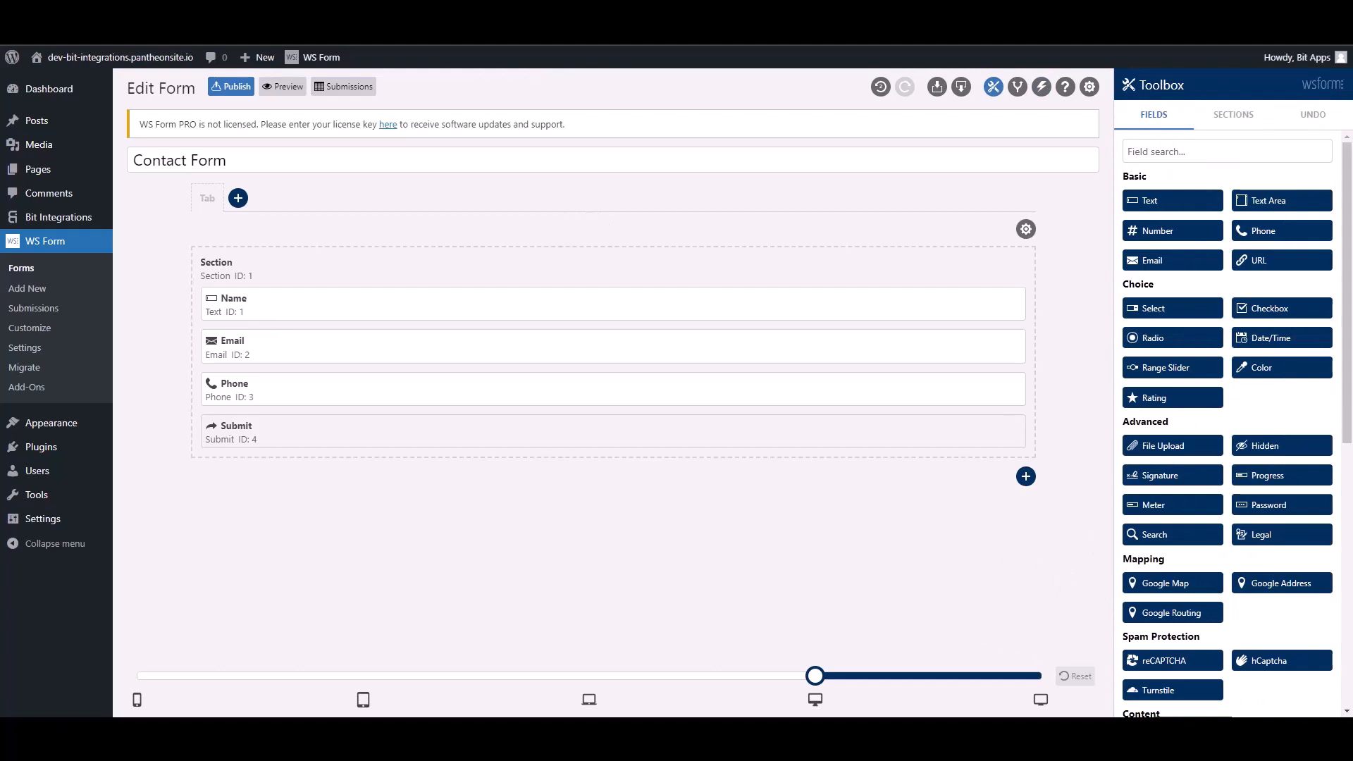
left_click(169, 14)
Step: Pick Contact Form as the WS Form trigger form, continue, and search actions for 'copp'
left_click(500, 329)
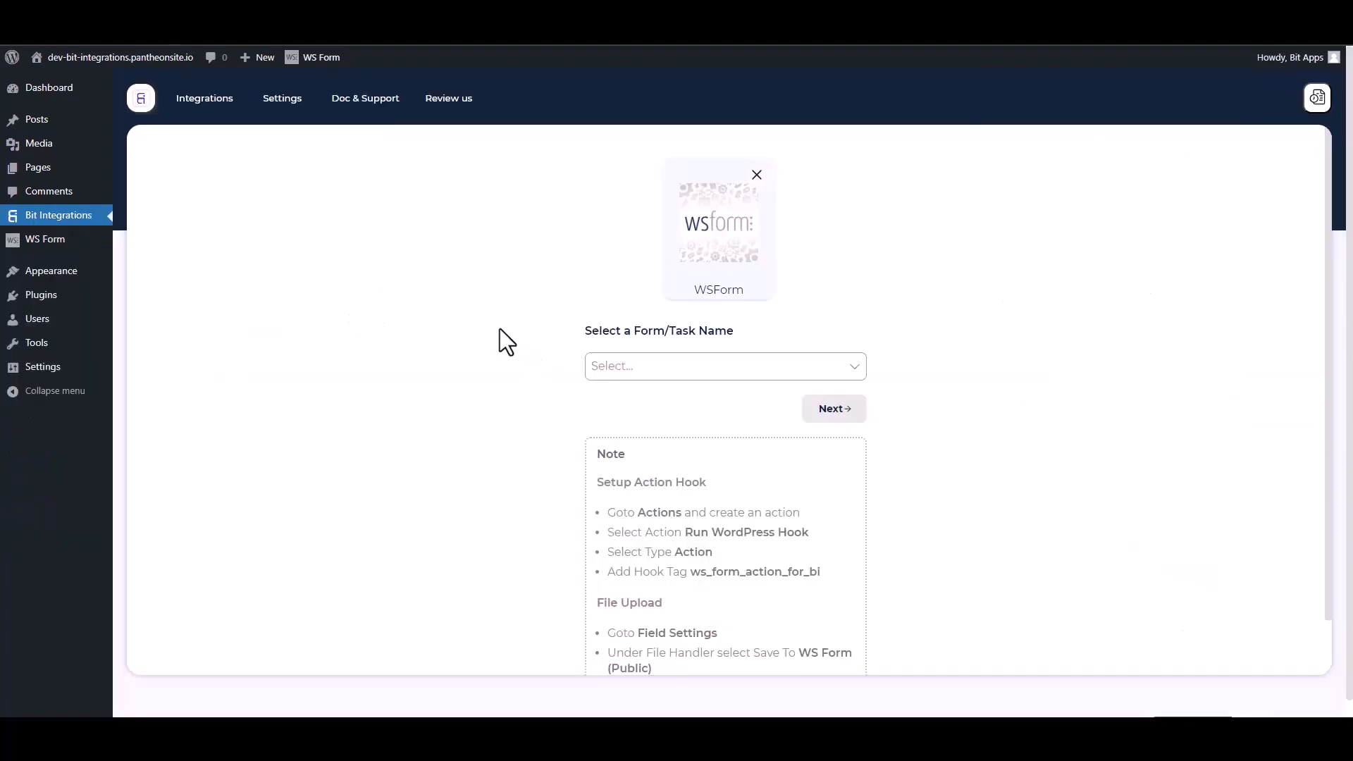
left_click(658, 366)
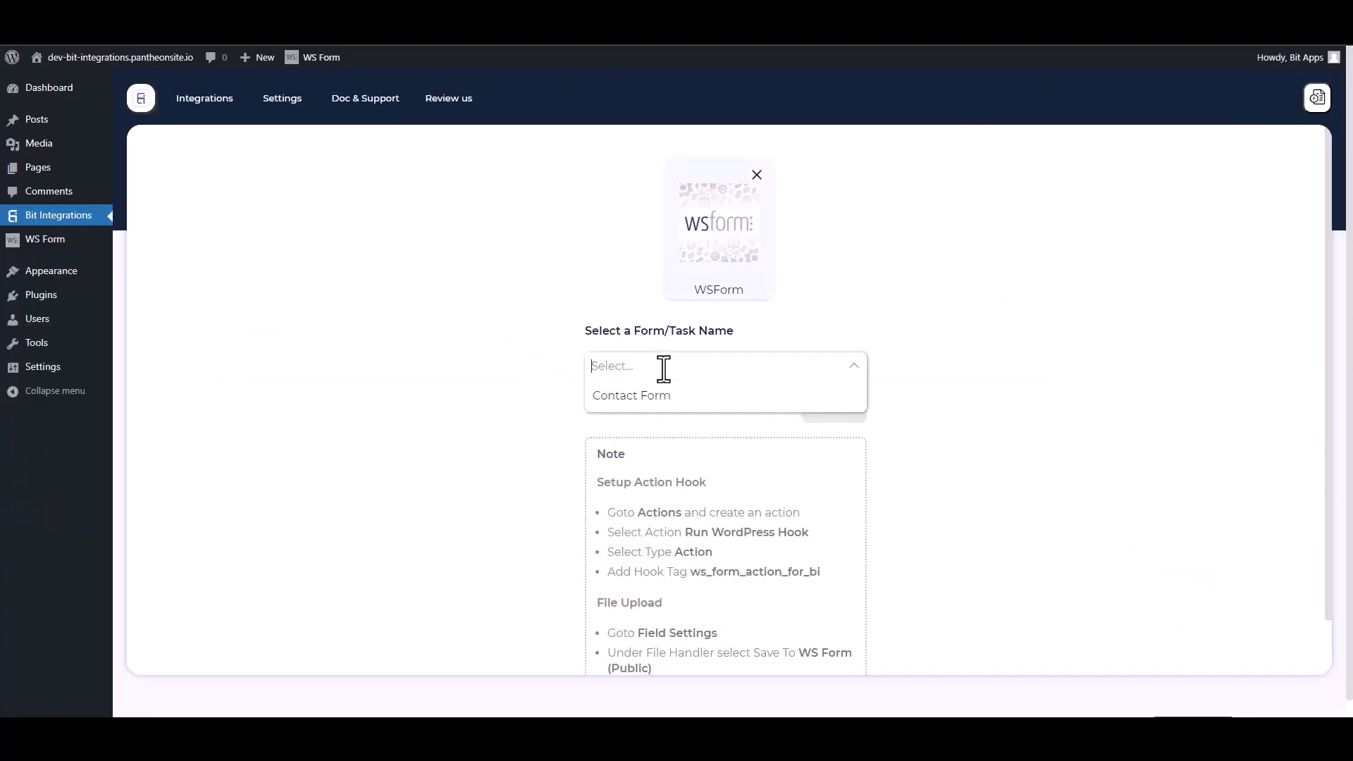
left_click(624, 396)
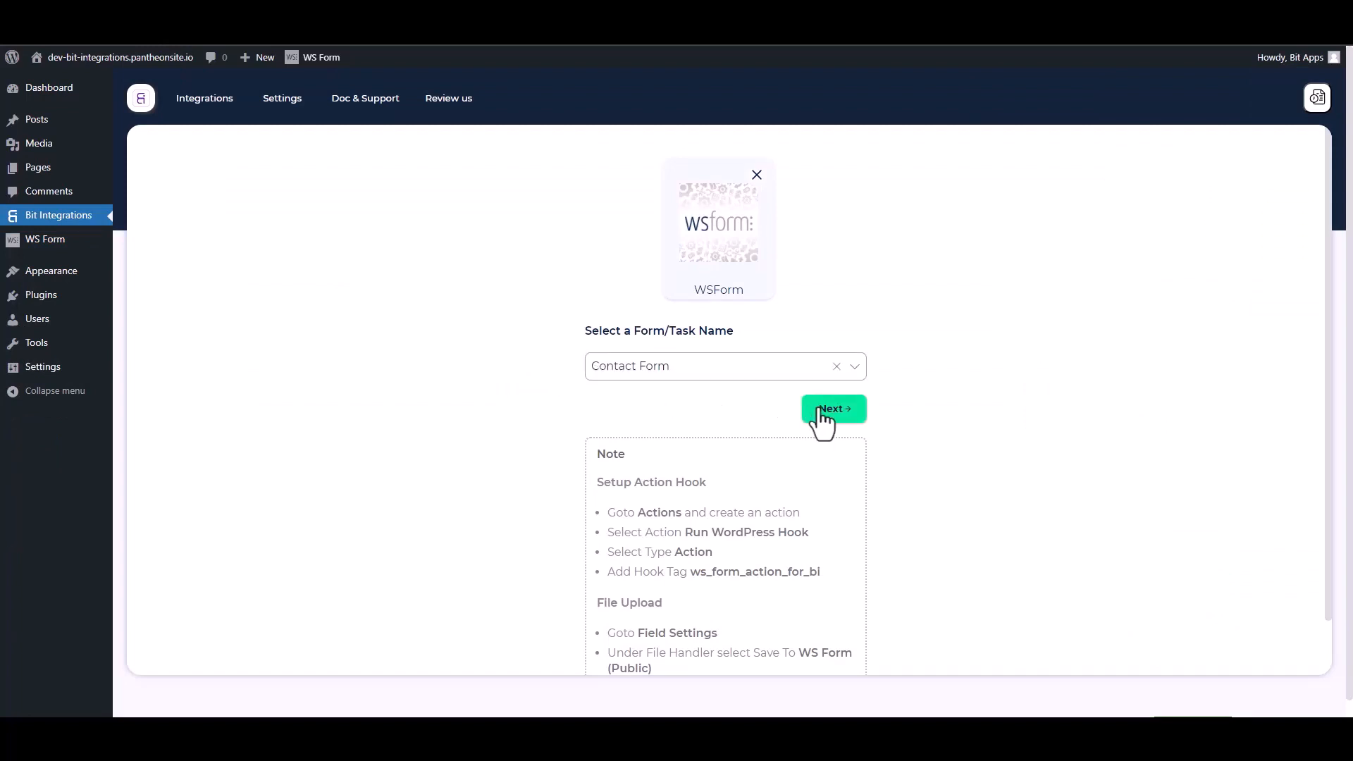
left_click(832, 409)
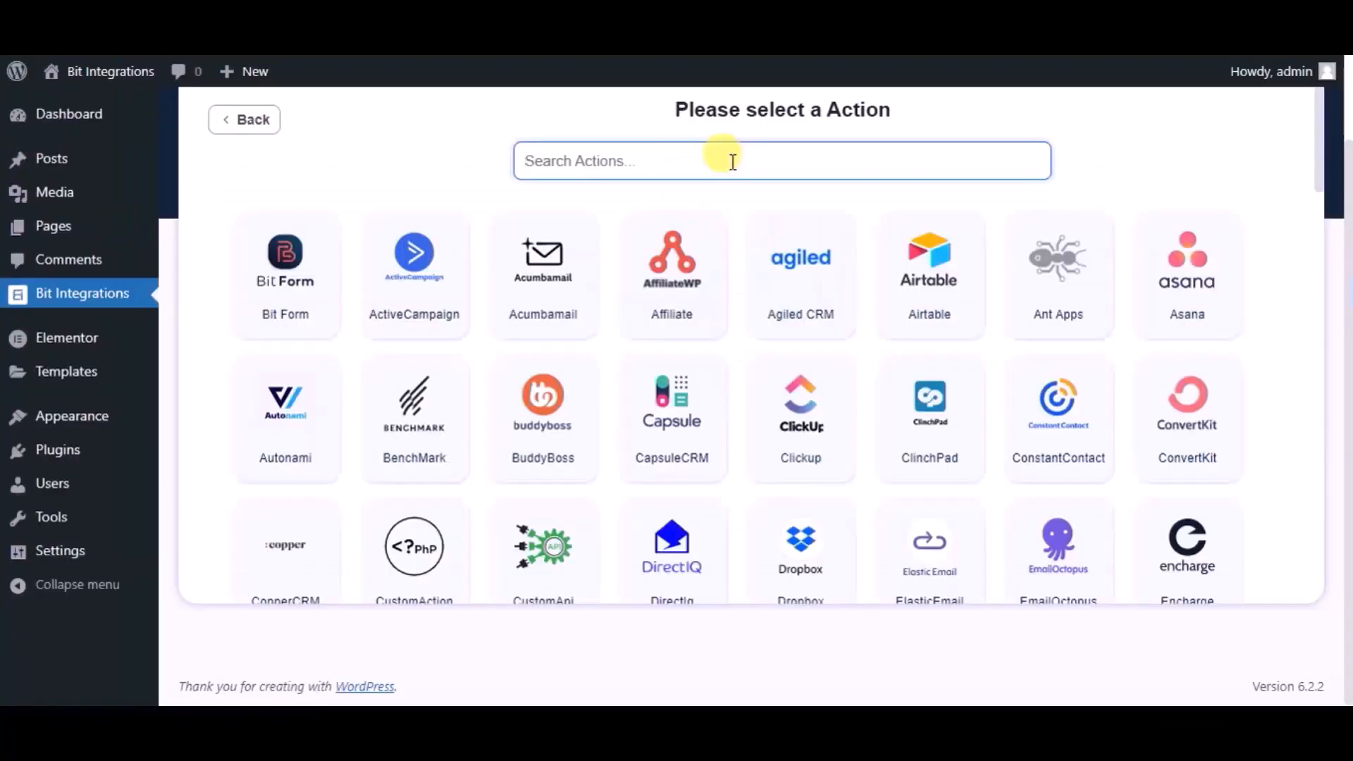
type("copp")
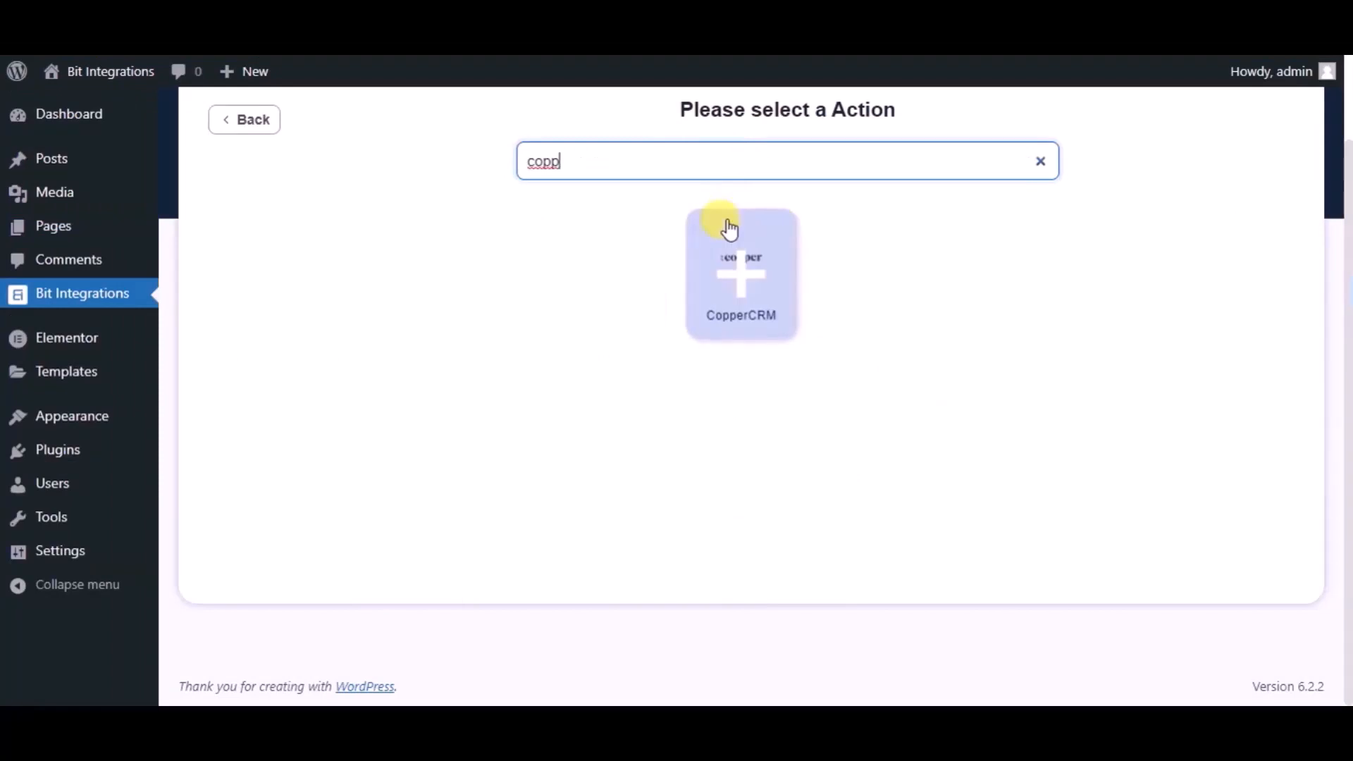
Step: Choose CopperCRM and replace the default integration name with 'Bit Integrations'
left_click(730, 229)
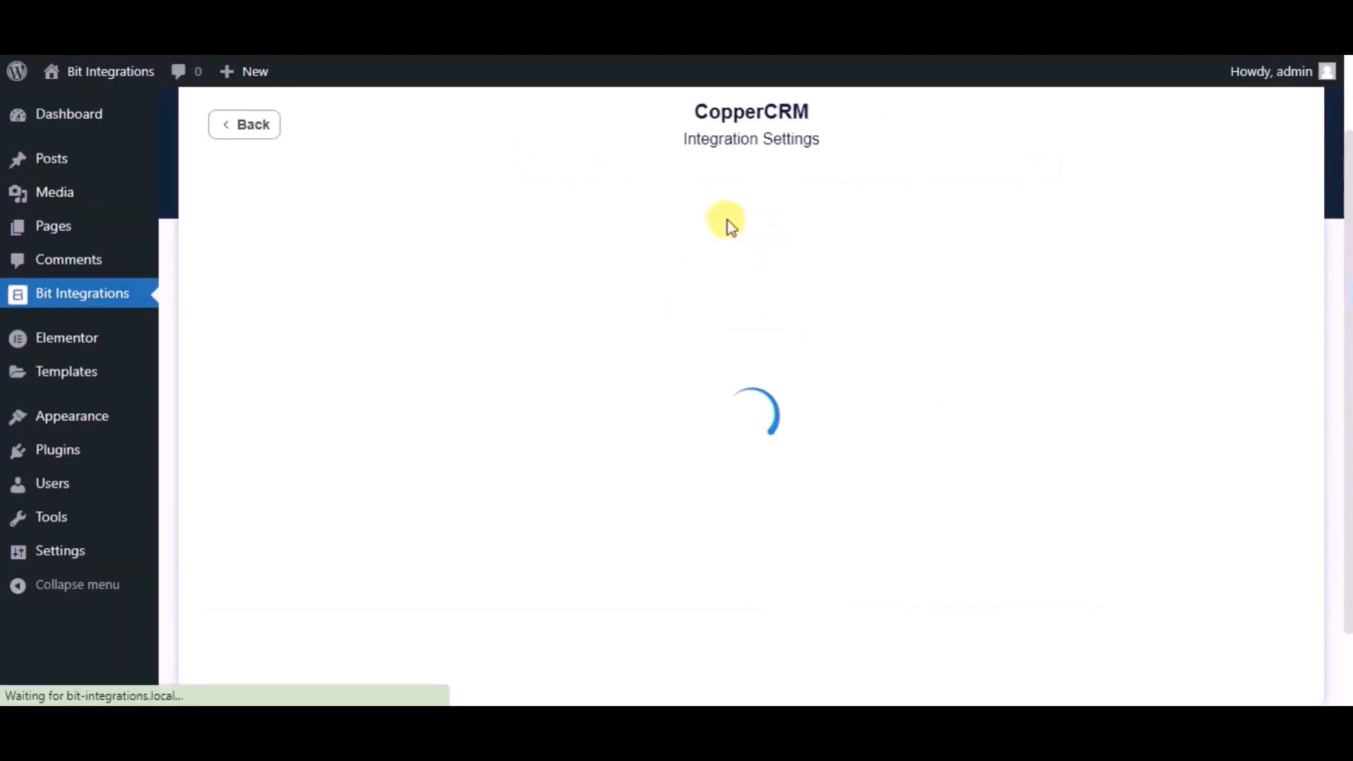
left_click(514, 248)
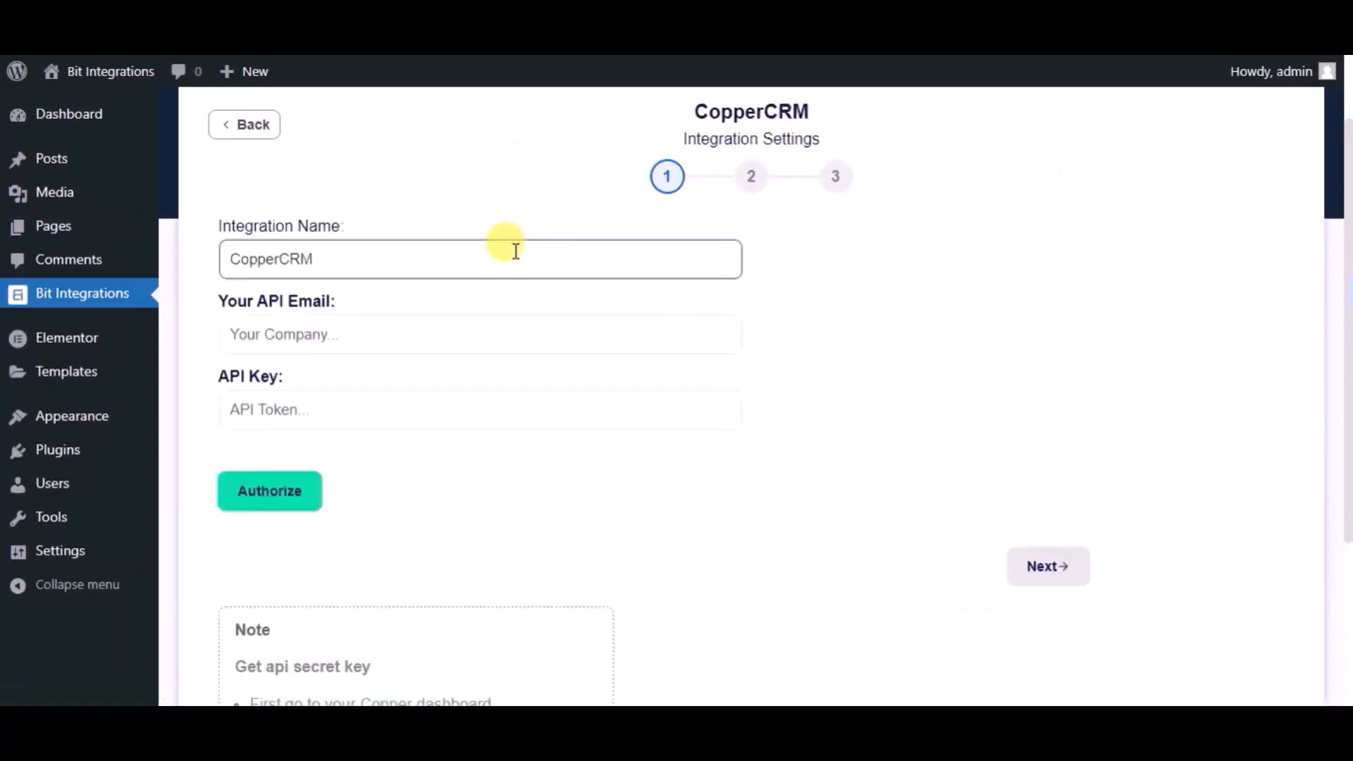
double_click(516, 251)
type("Bit")
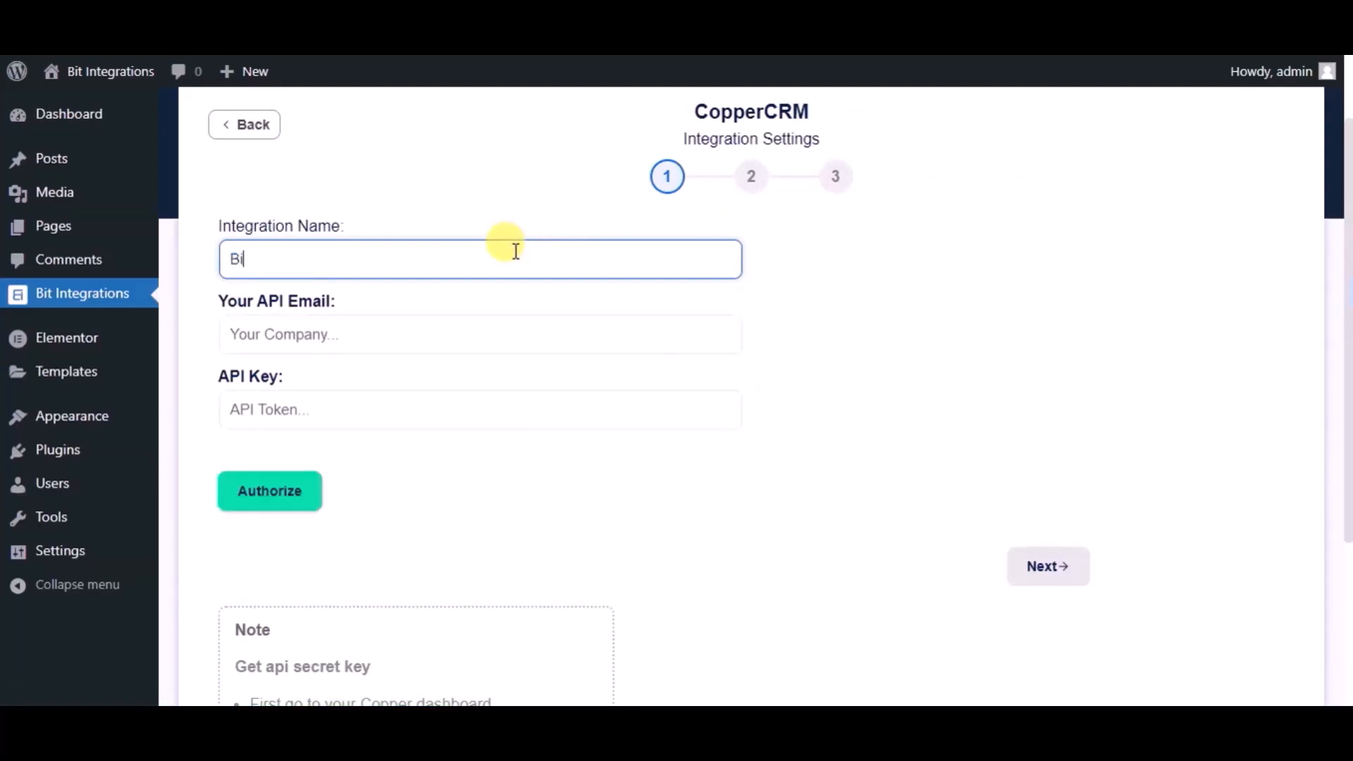
type(" Integrations")
Step: In Copper's API Keys settings, generate a key and paste the account email as the API Email
left_click(477, 320)
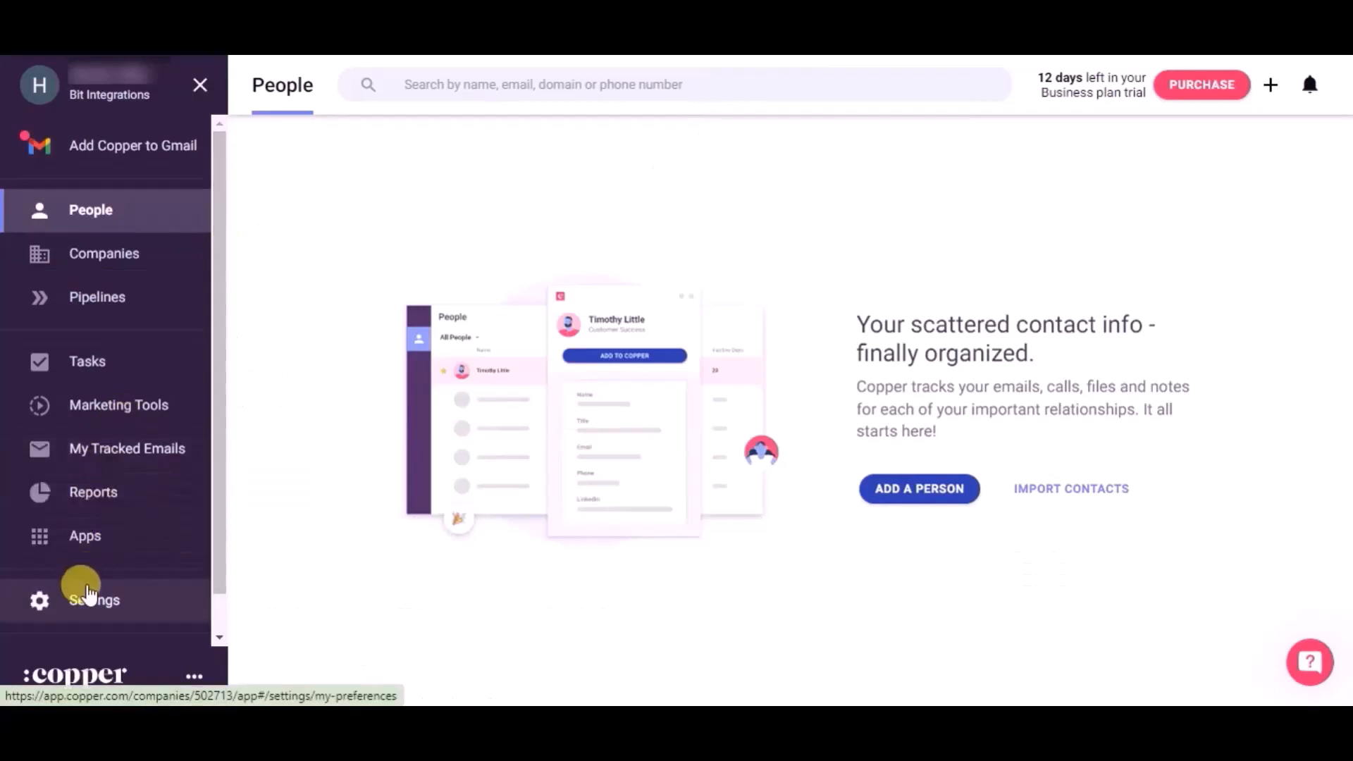
left_click(88, 605)
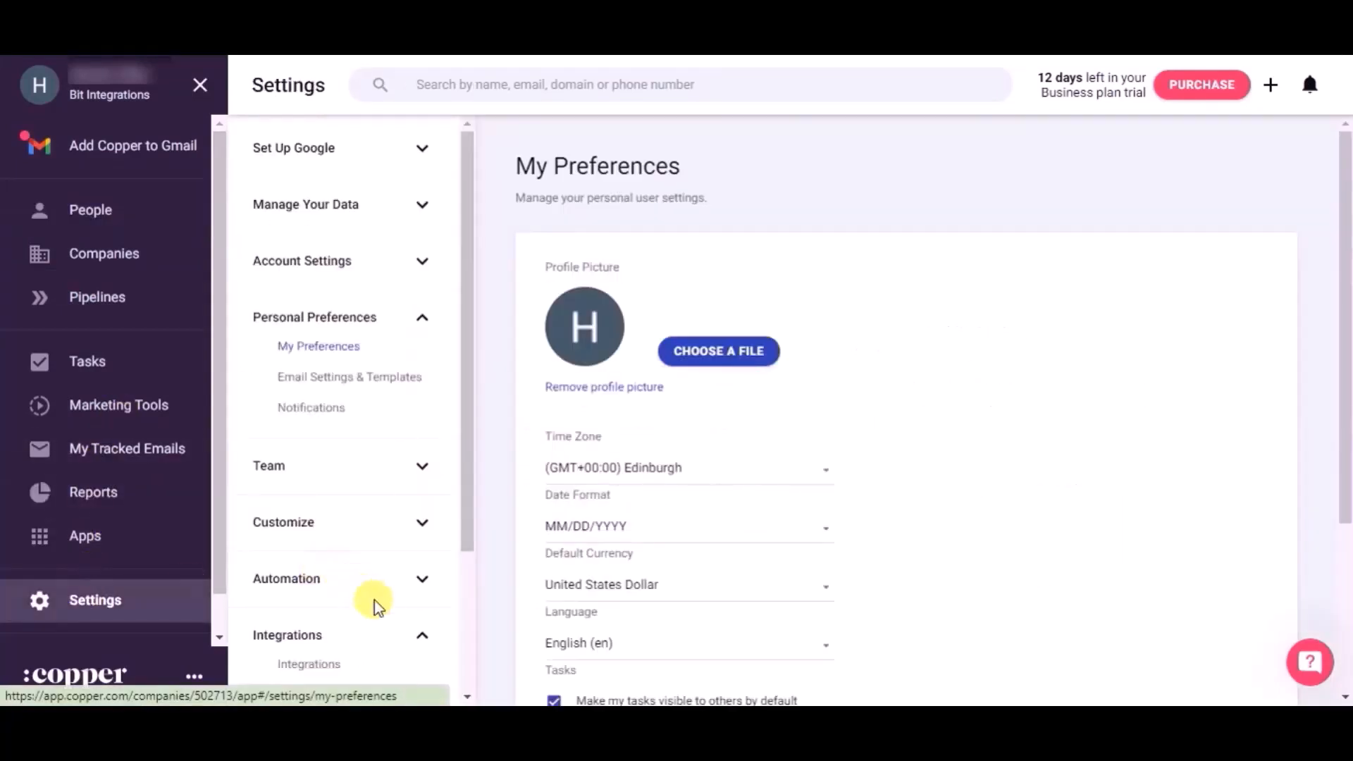
scroll(381, 606, "down", 2)
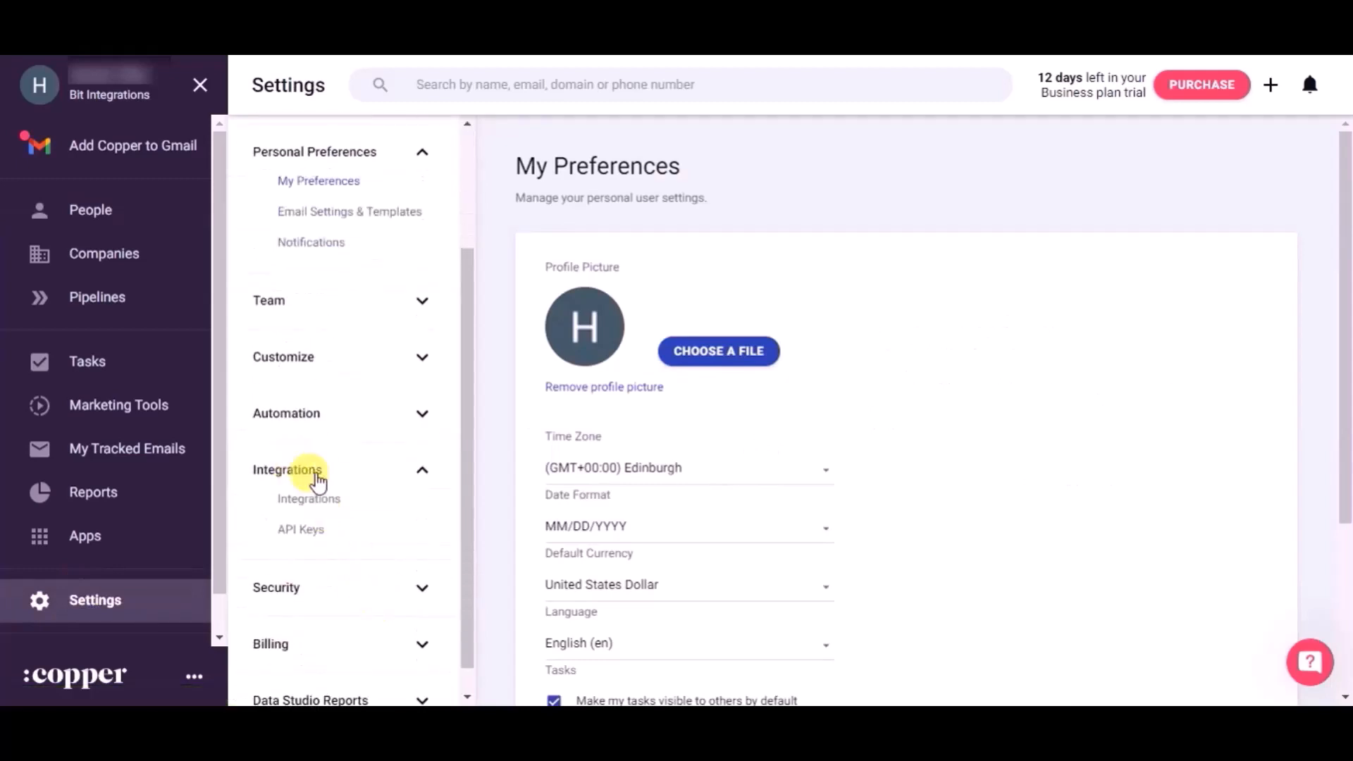
left_click(310, 539)
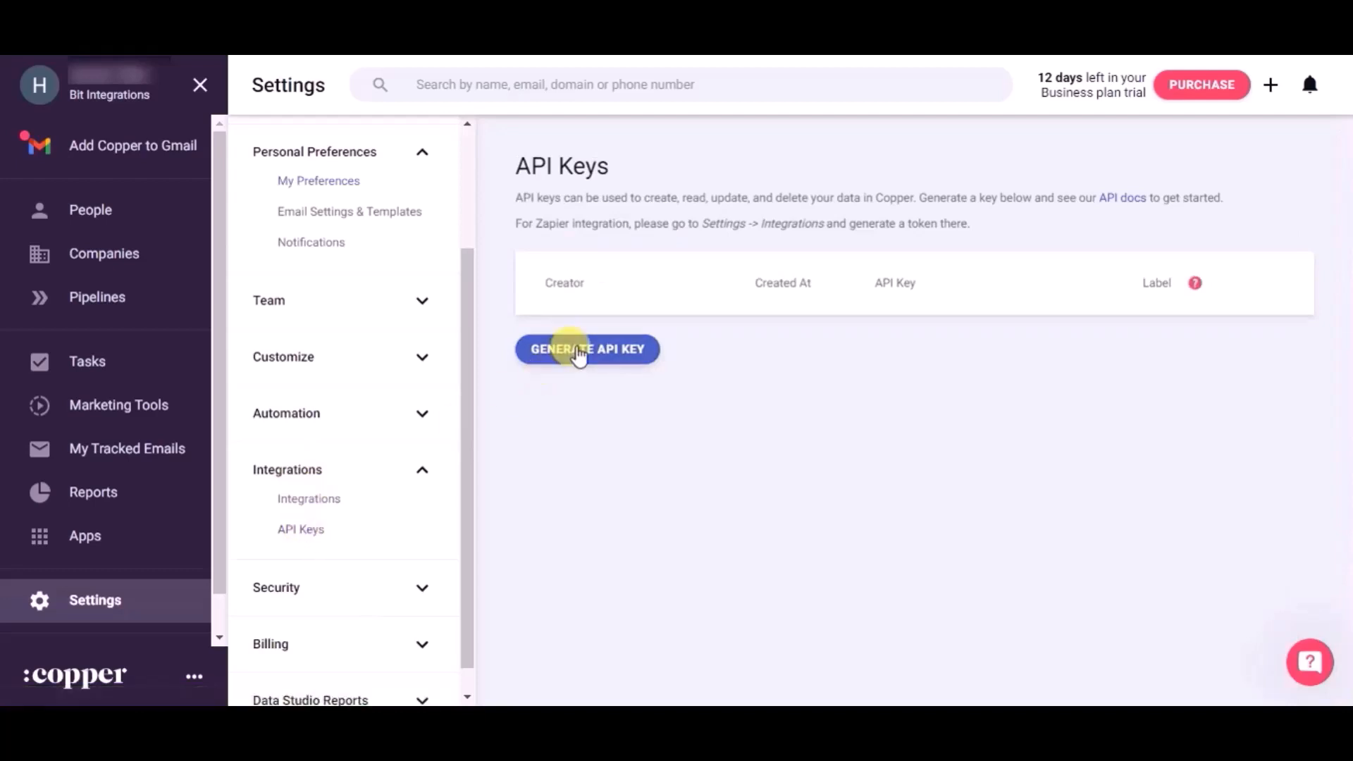
left_click(578, 352)
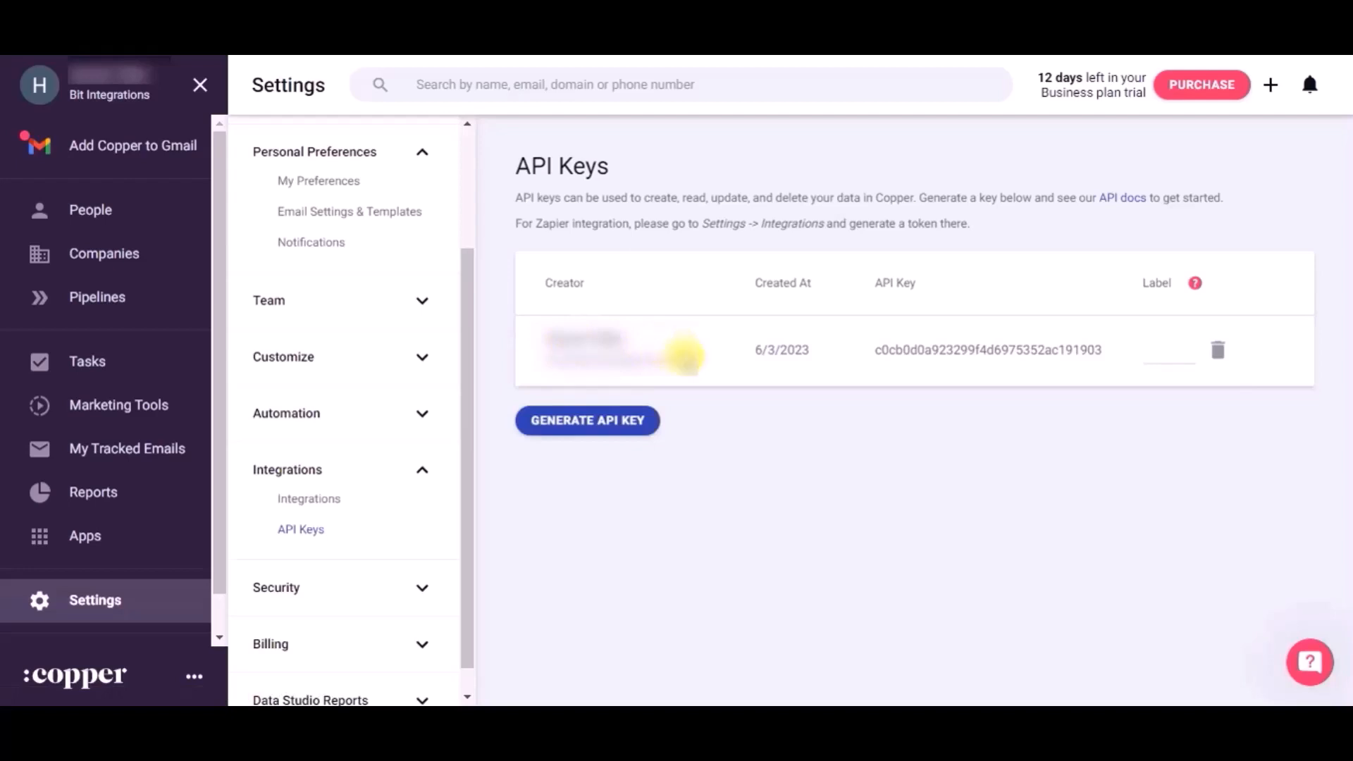
left_click_drag(685, 356, 532, 352)
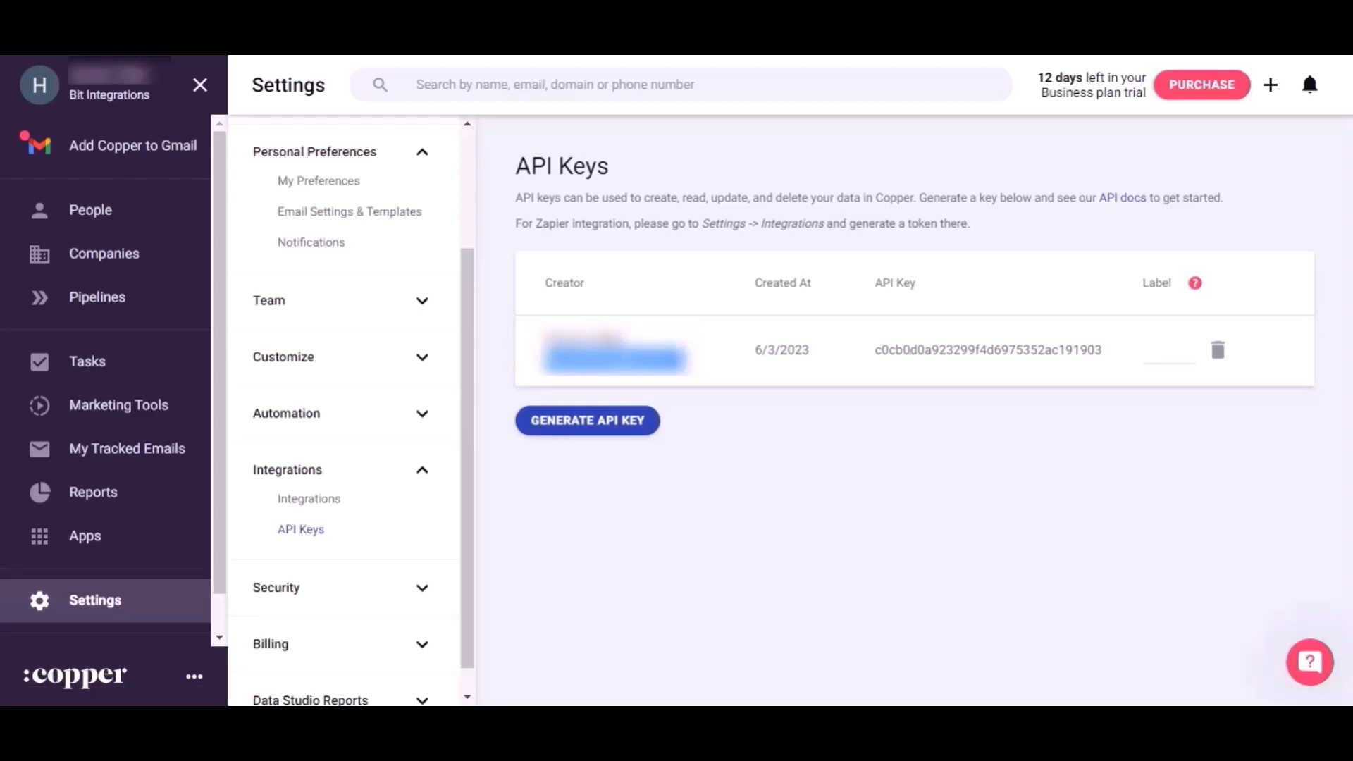
left_click(353, 42)
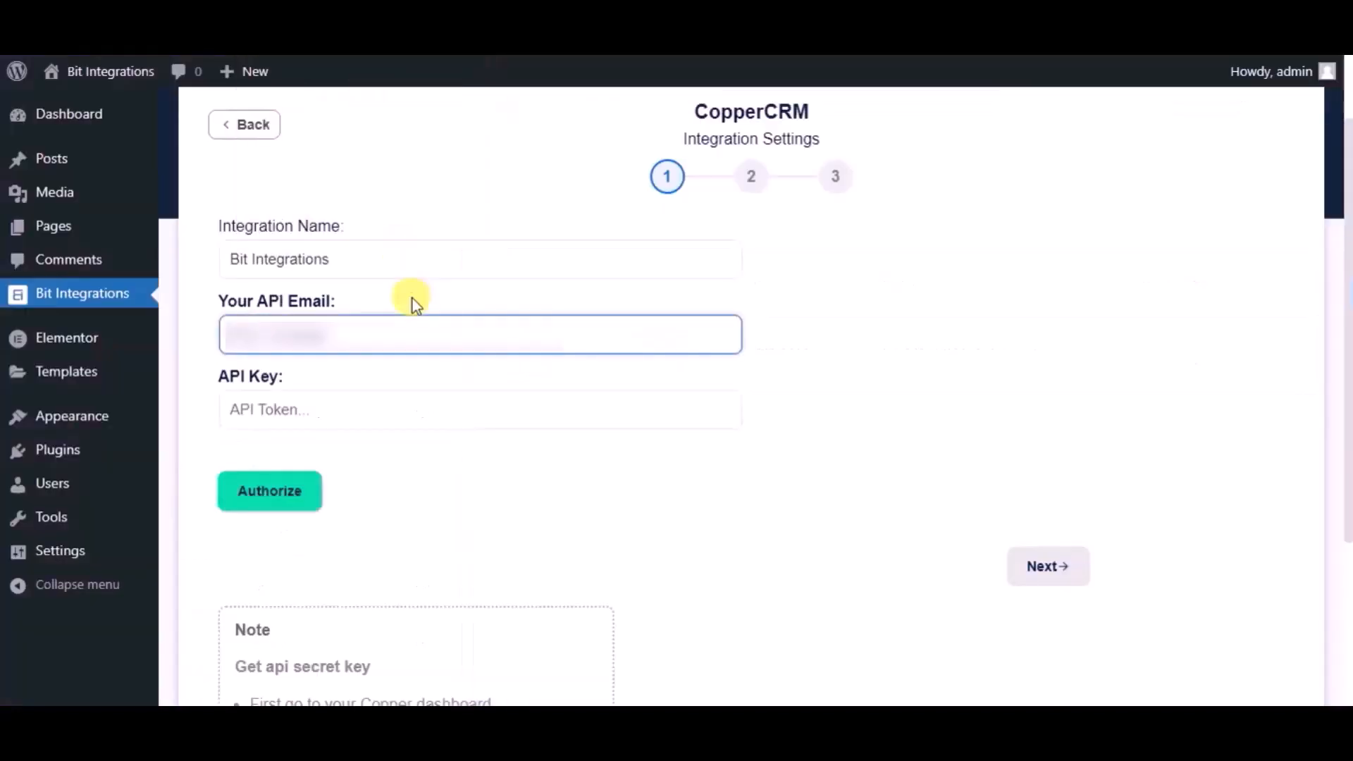
key("ctrl+v")
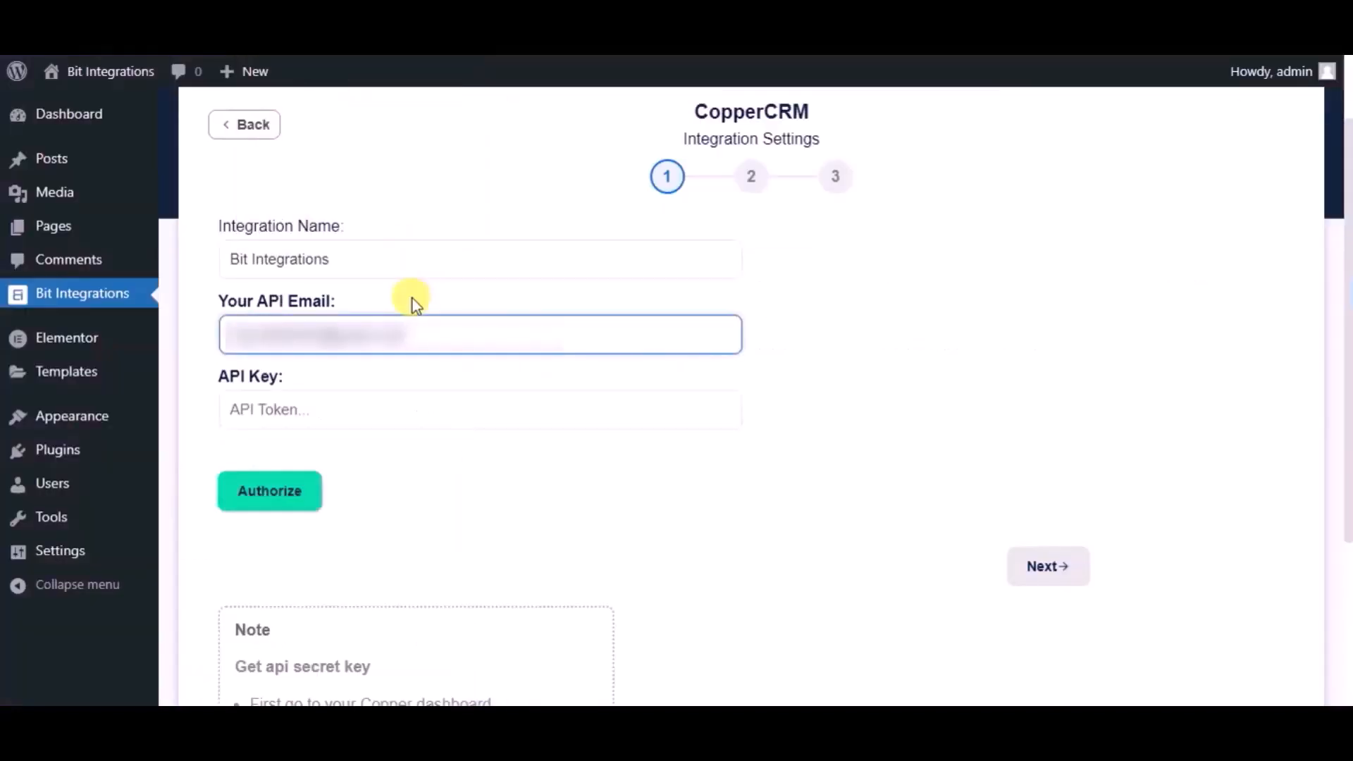
Step: Select the whole Copper API key and copy it
left_click(176, 43)
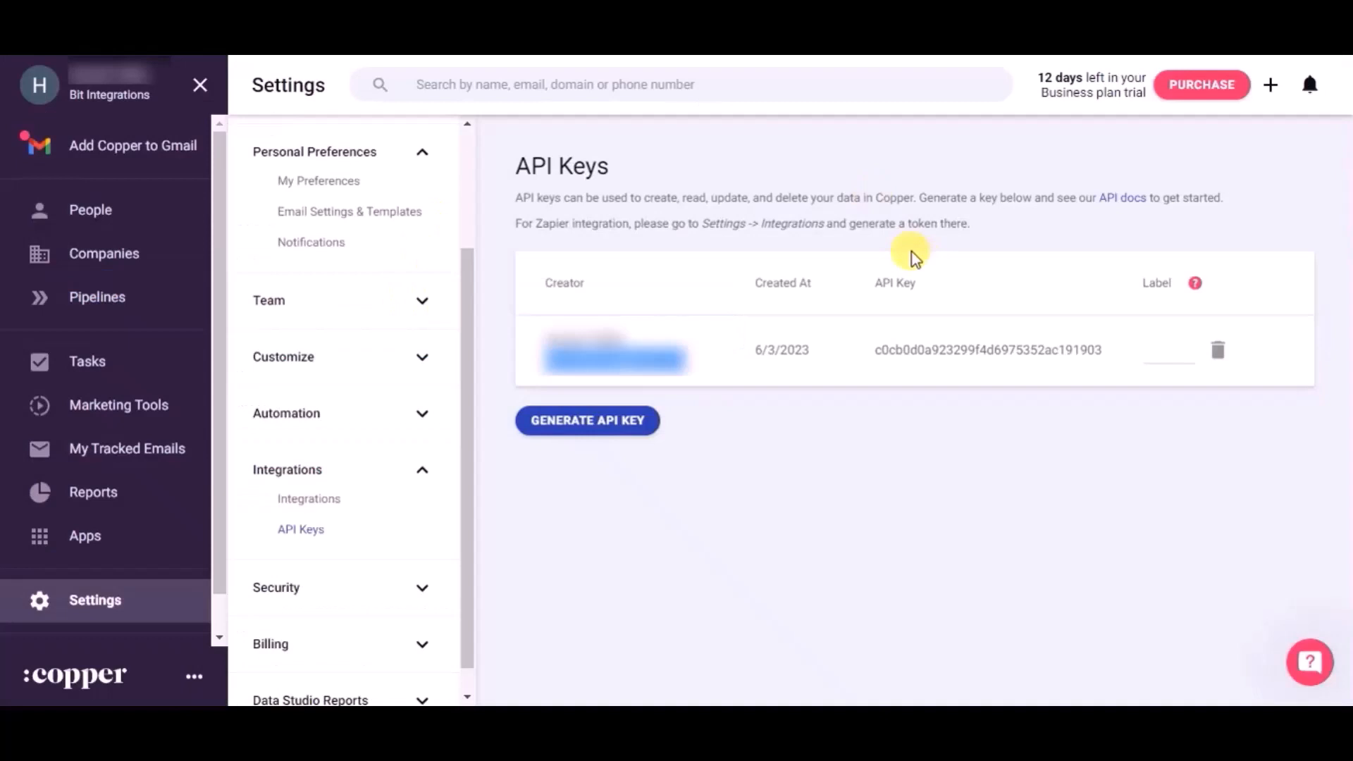
left_click(1108, 355)
left_click_drag(1089, 350, 877, 348)
key("ctrl+c")
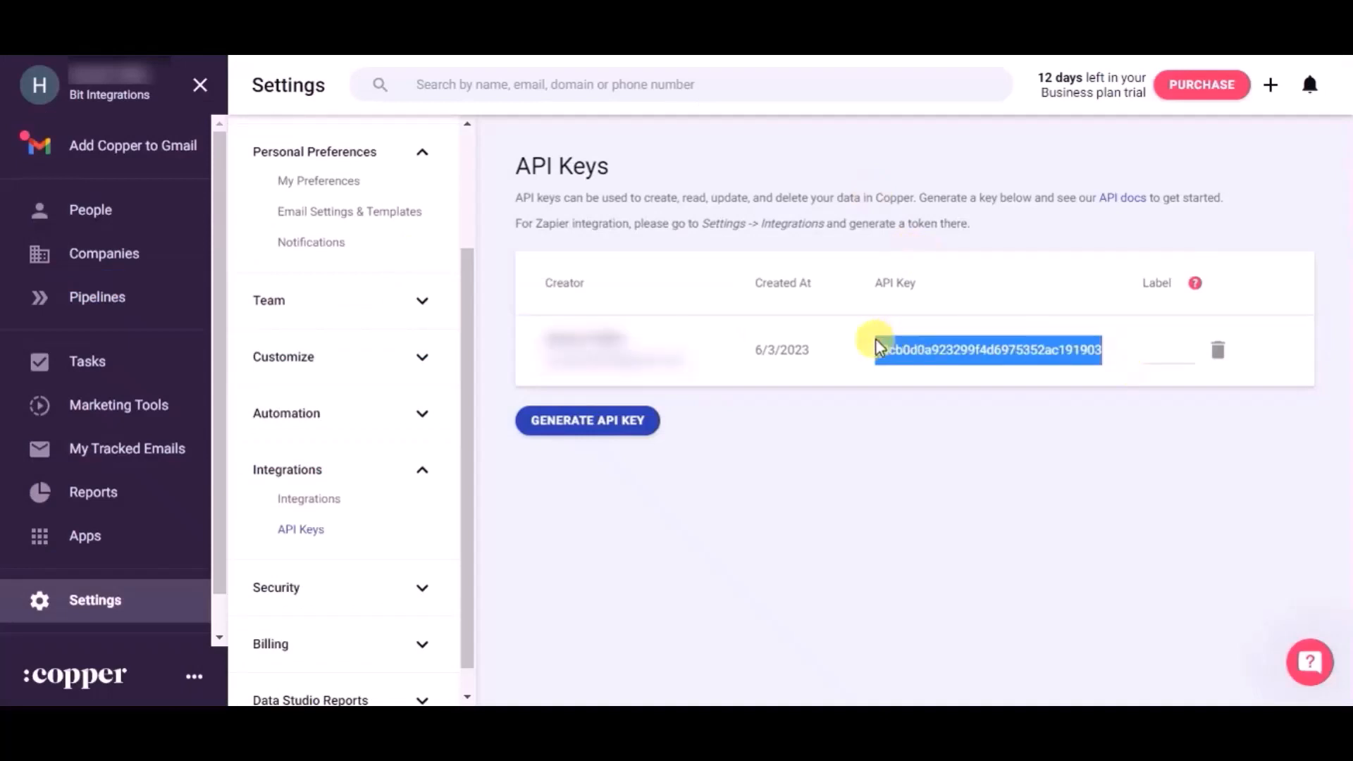
key("ctrl+Tab")
Step: Paste the API key, authorize the CopperCRM connection, and choose Create Person as the action
left_click(361, 398)
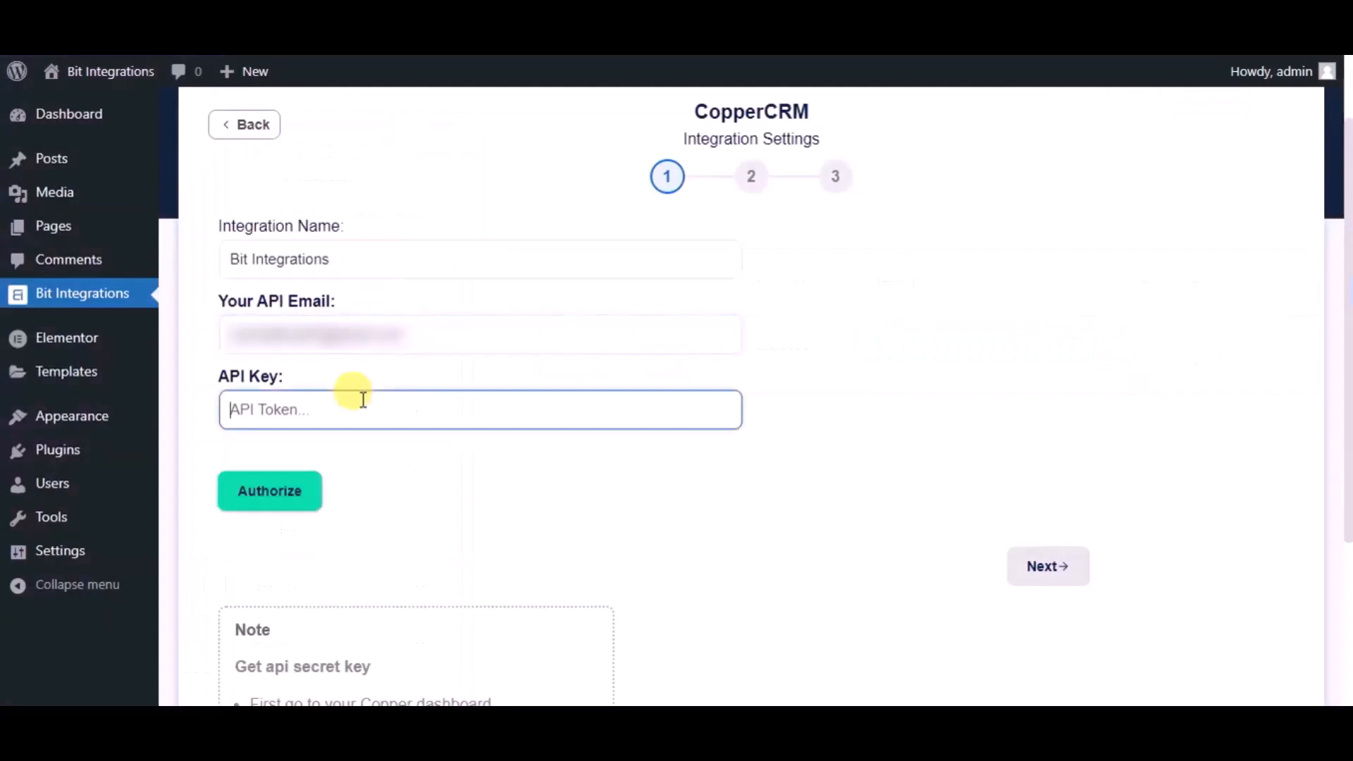
key("ctrl+v")
left_click(308, 494)
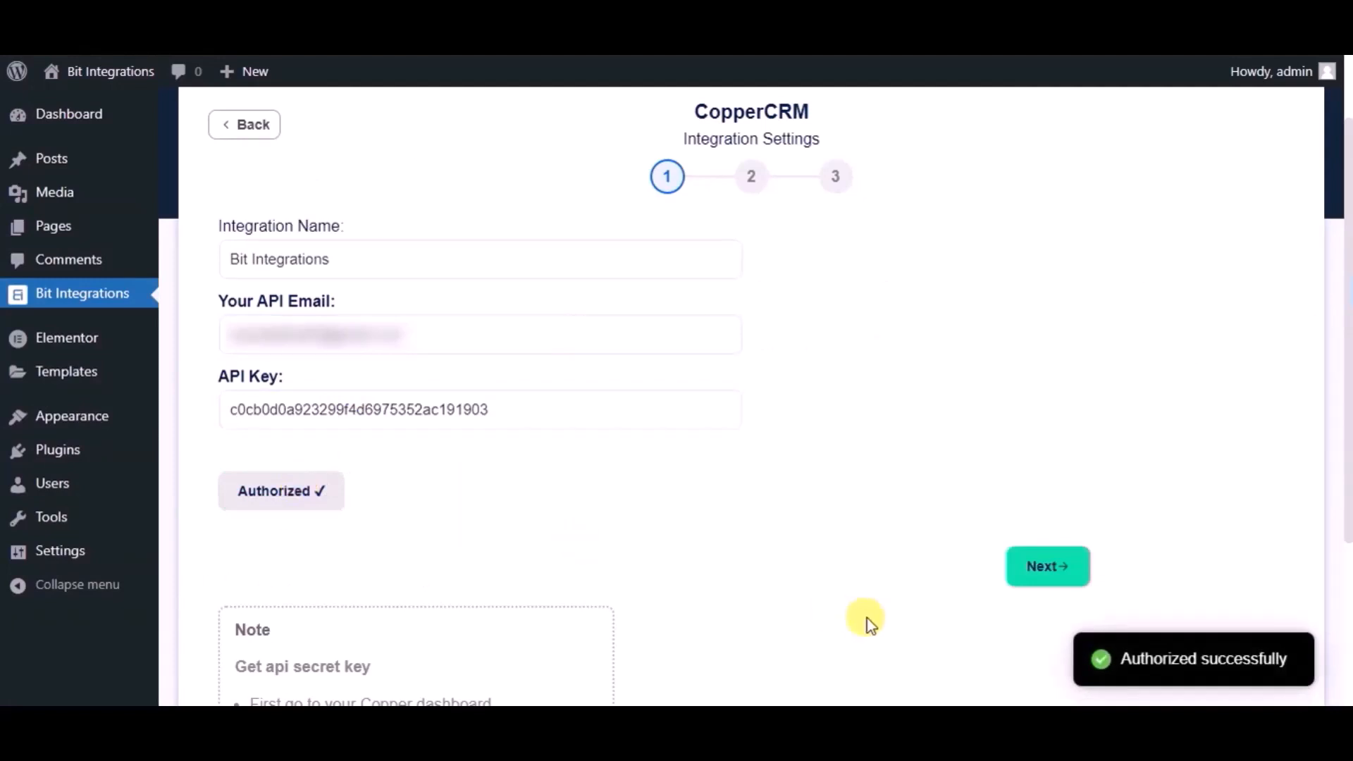
left_click(1057, 579)
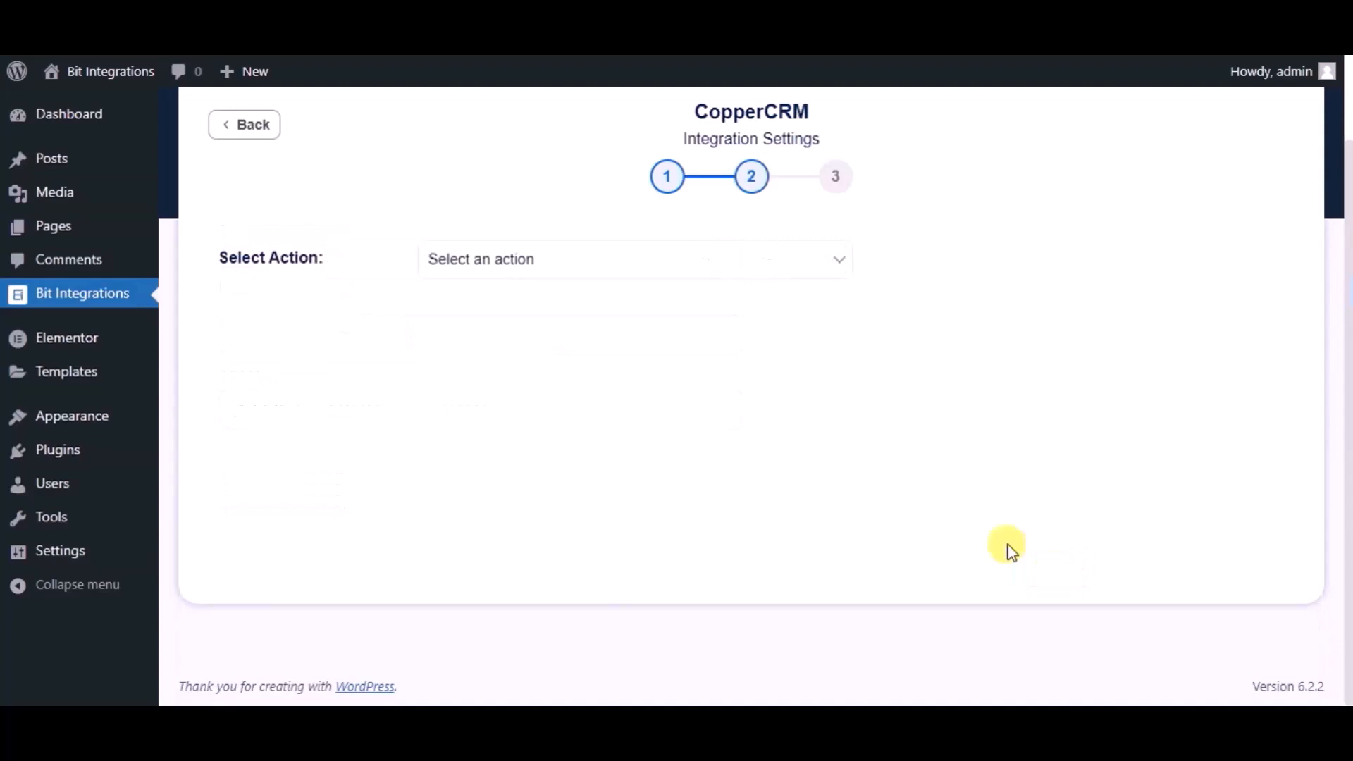
left_click(674, 273)
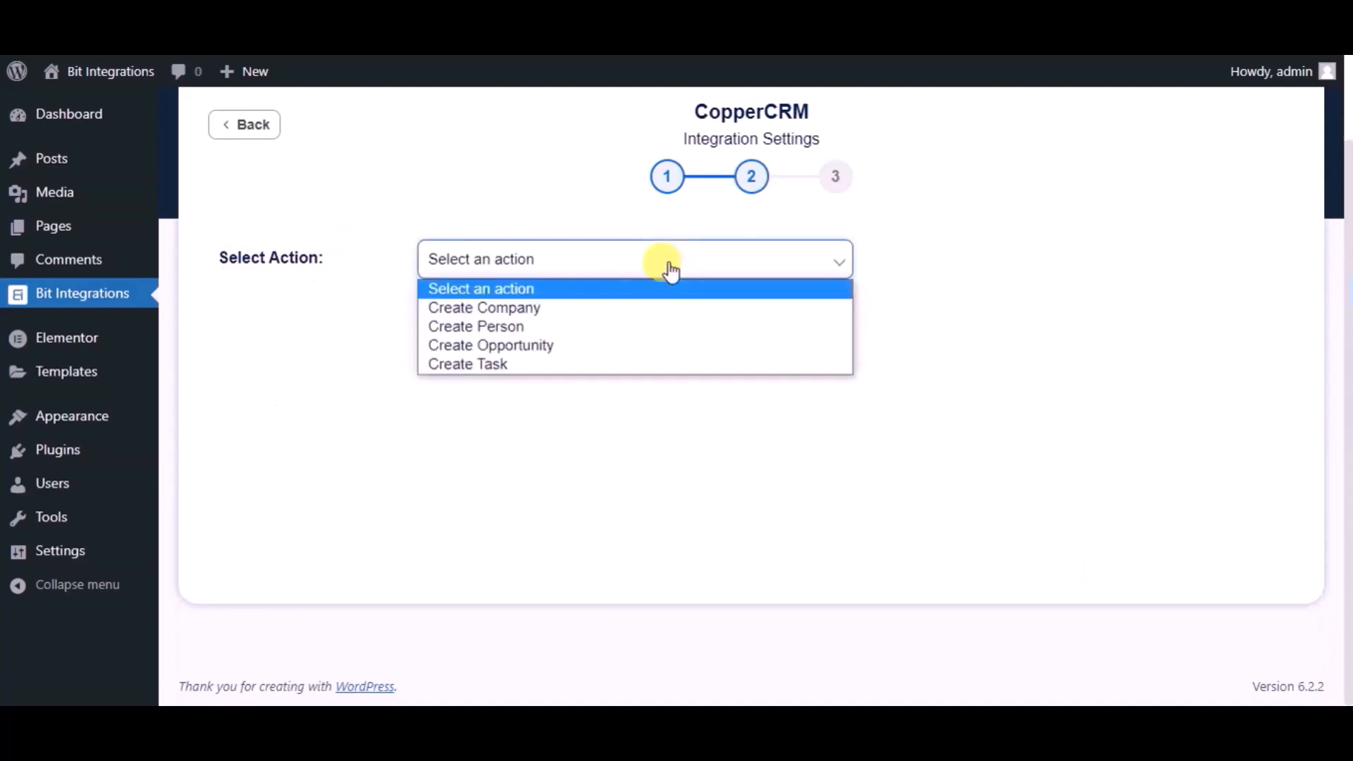
left_click(526, 325)
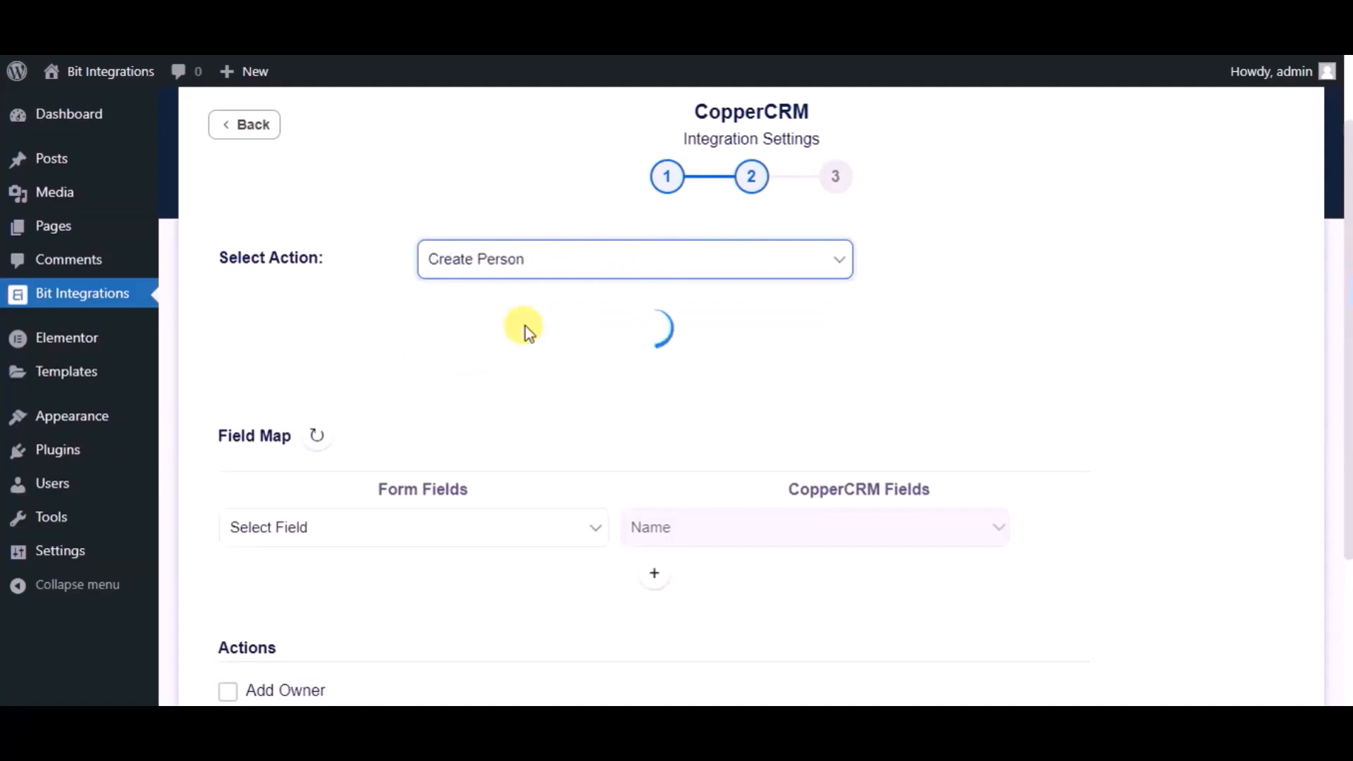
Step: Map the form's Name field to Name and its Email field to CopperCRM's Email
scroll(526, 325, "down", 1)
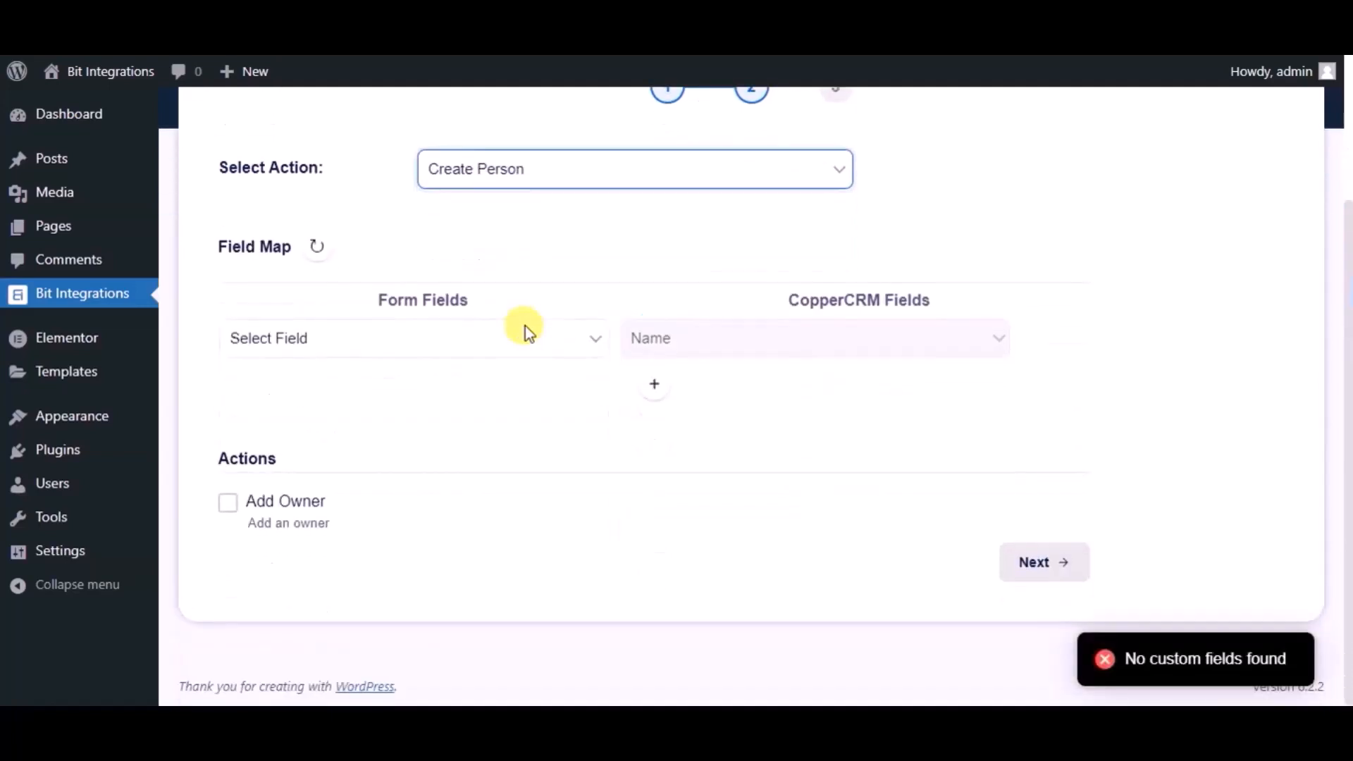
left_click(501, 341)
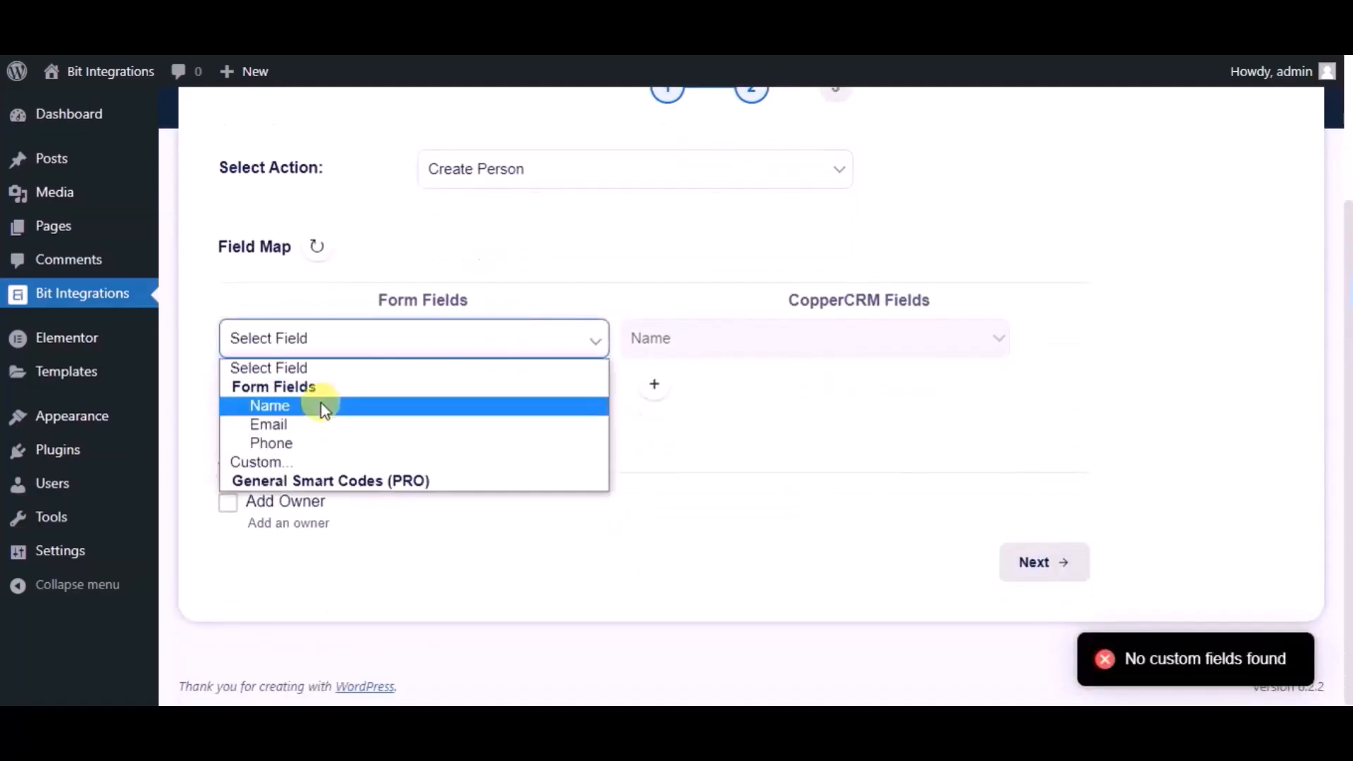
left_click(325, 407)
left_click(654, 384)
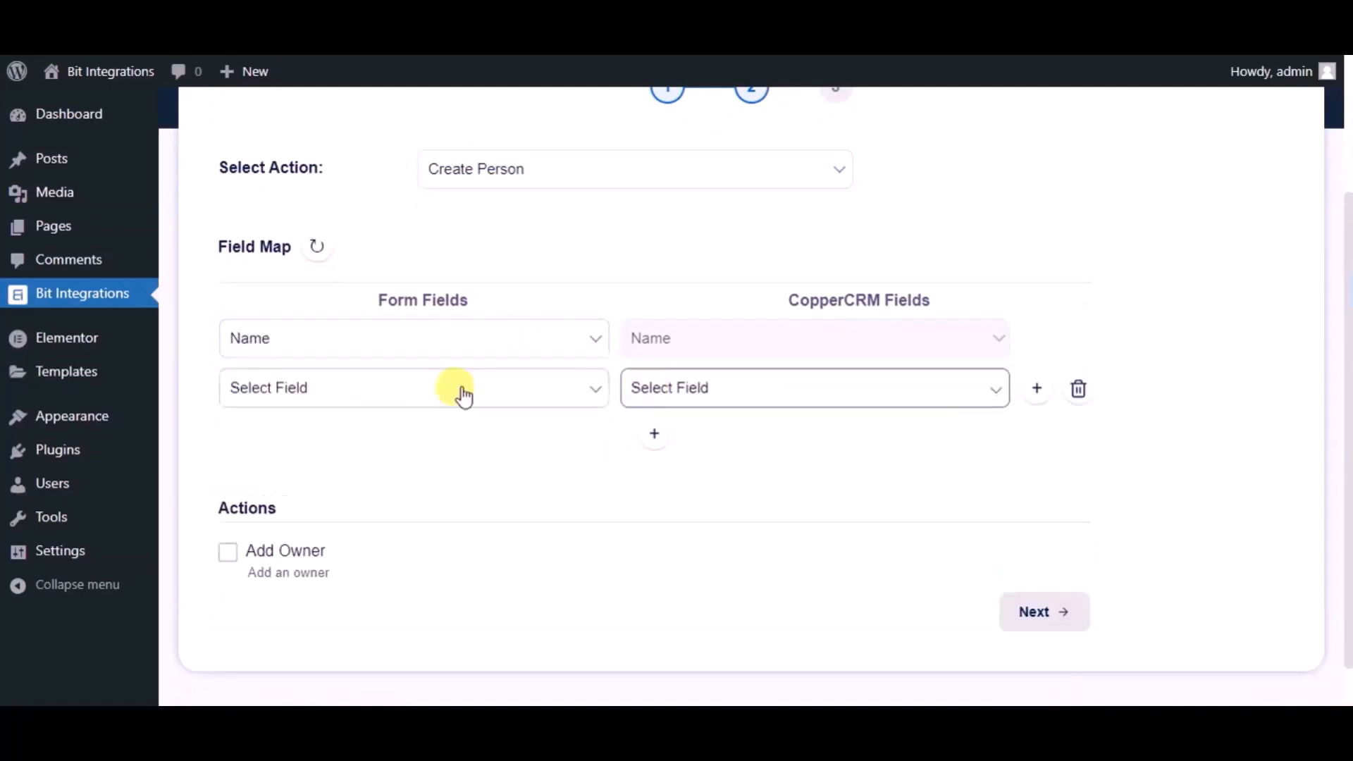
left_click(410, 409)
left_click(341, 474)
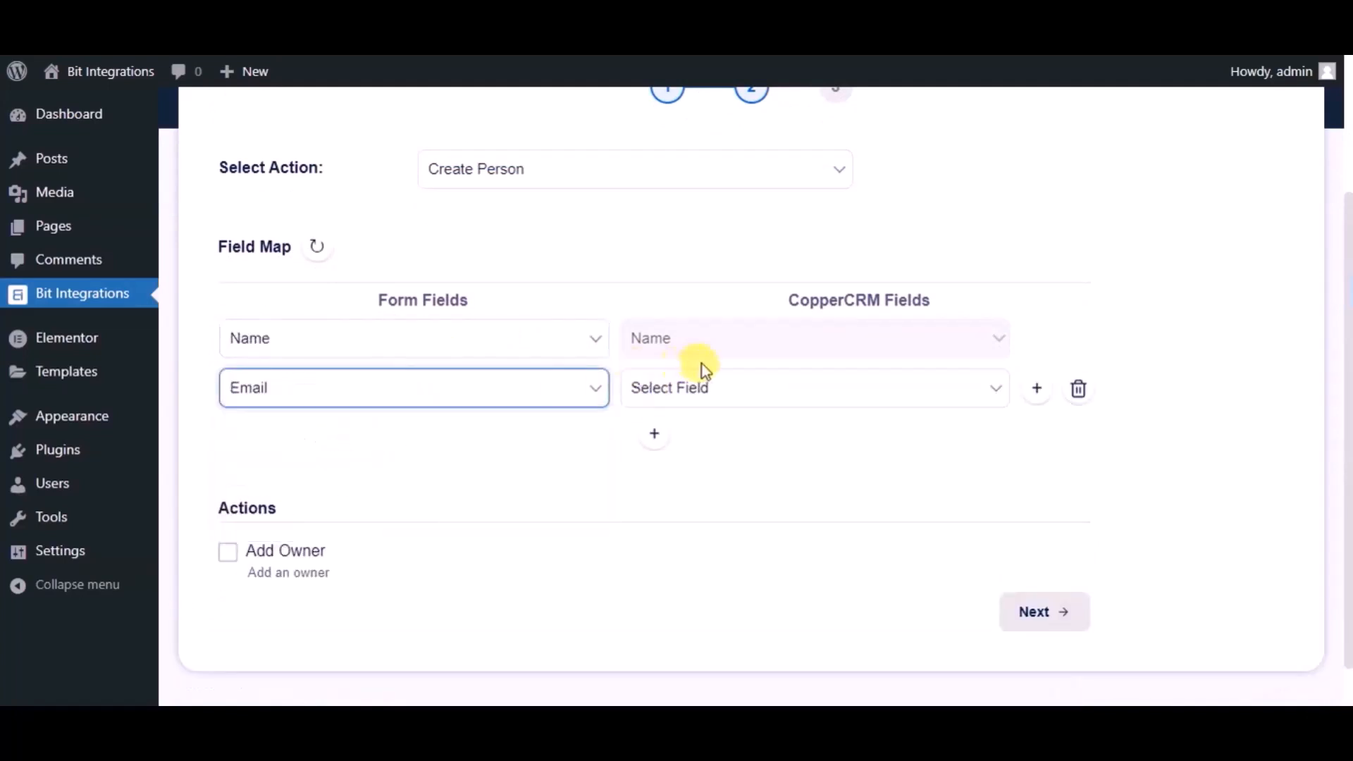
left_click(697, 388)
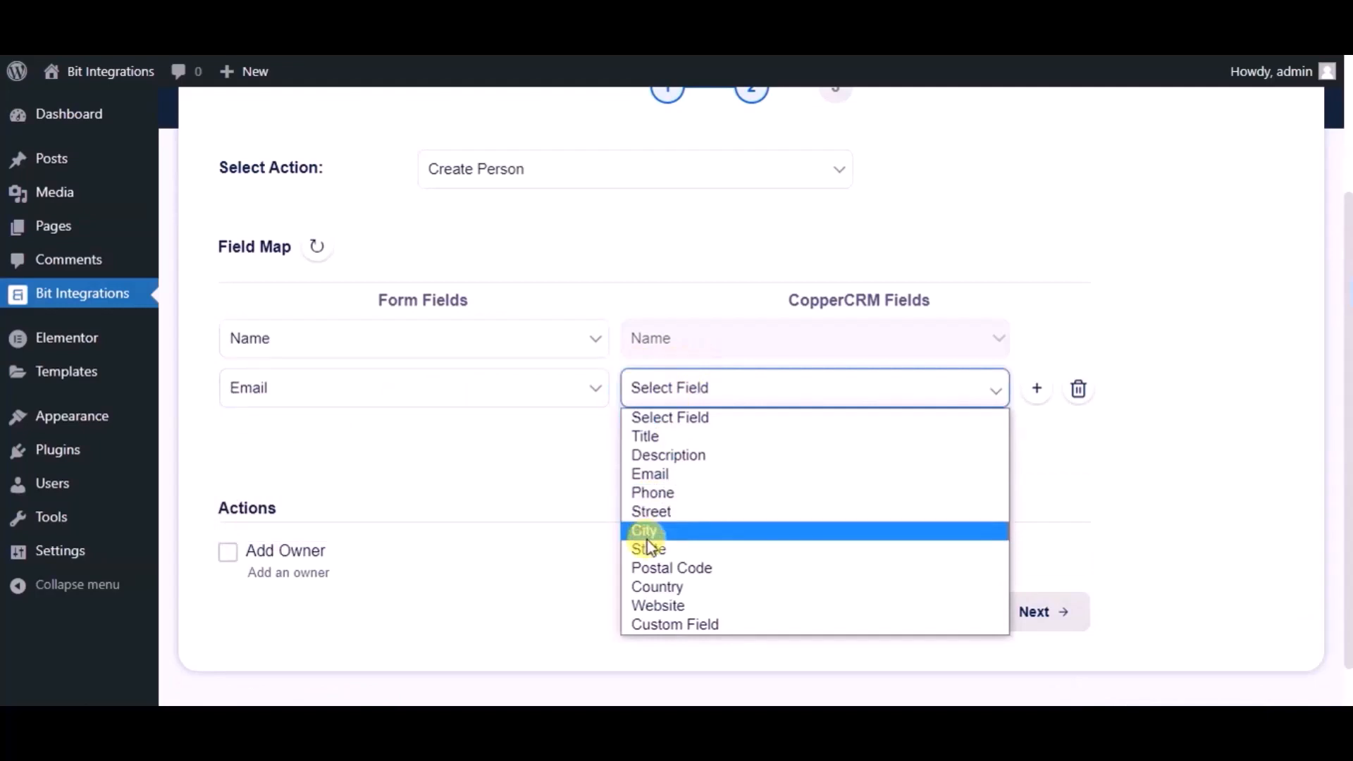
left_click(651, 476)
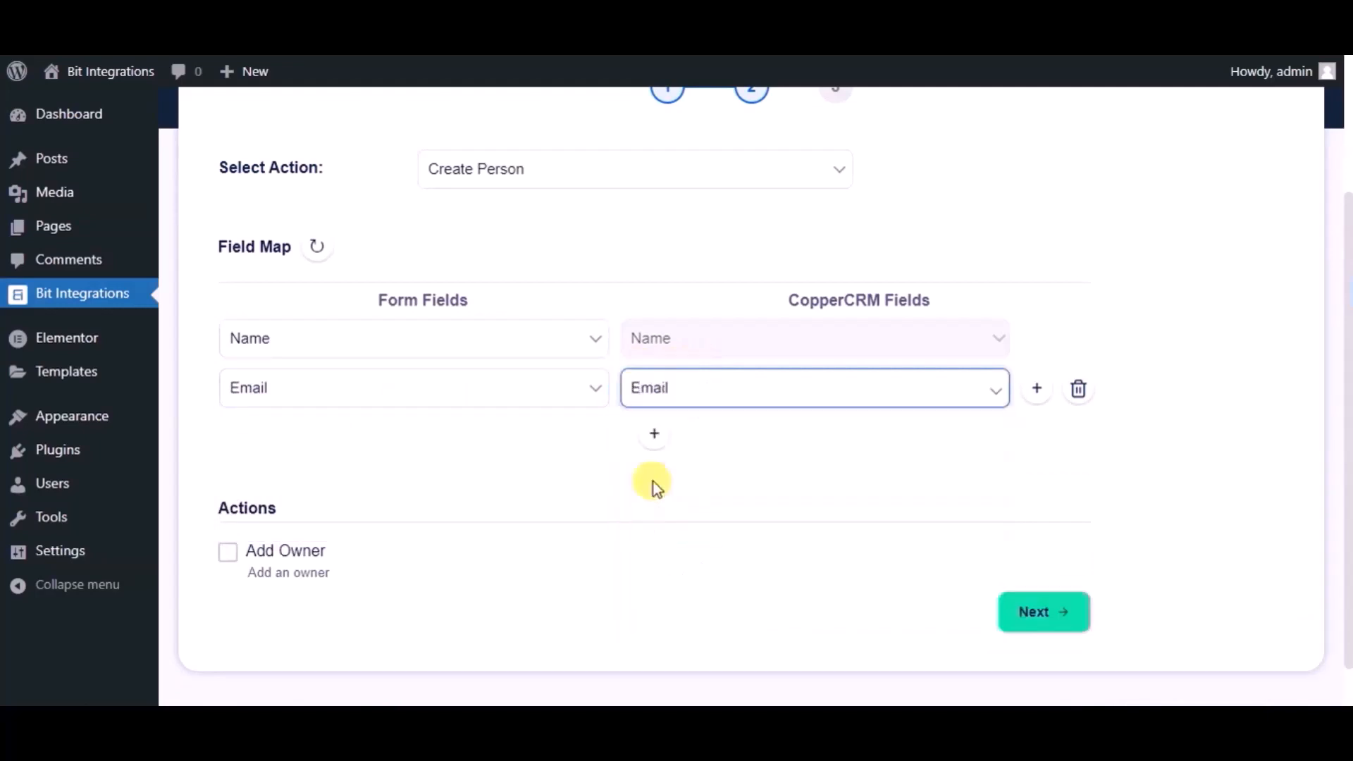
Step: Map the form's Phone field to CopperCRM's Phone, then finish and save the integration
left_click(654, 437)
left_click(416, 440)
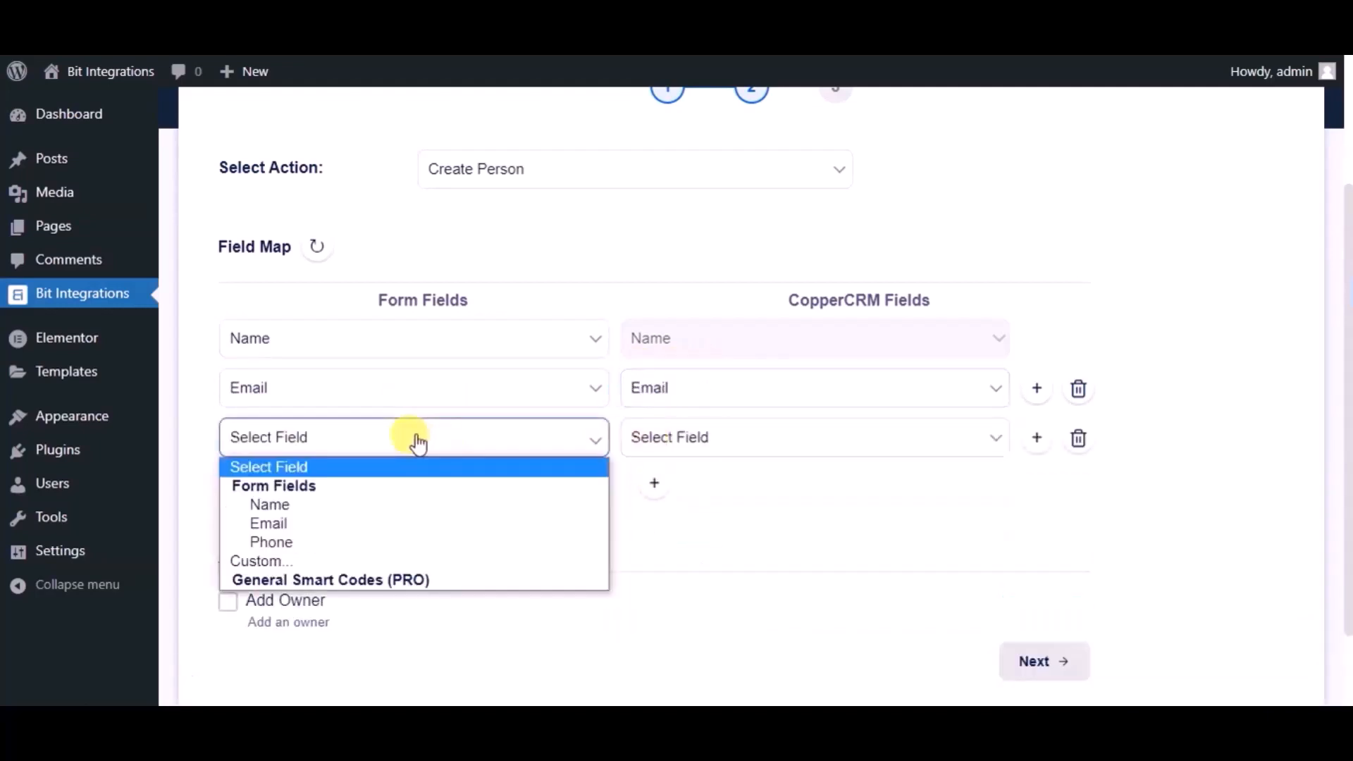
left_click(329, 549)
left_click(673, 437)
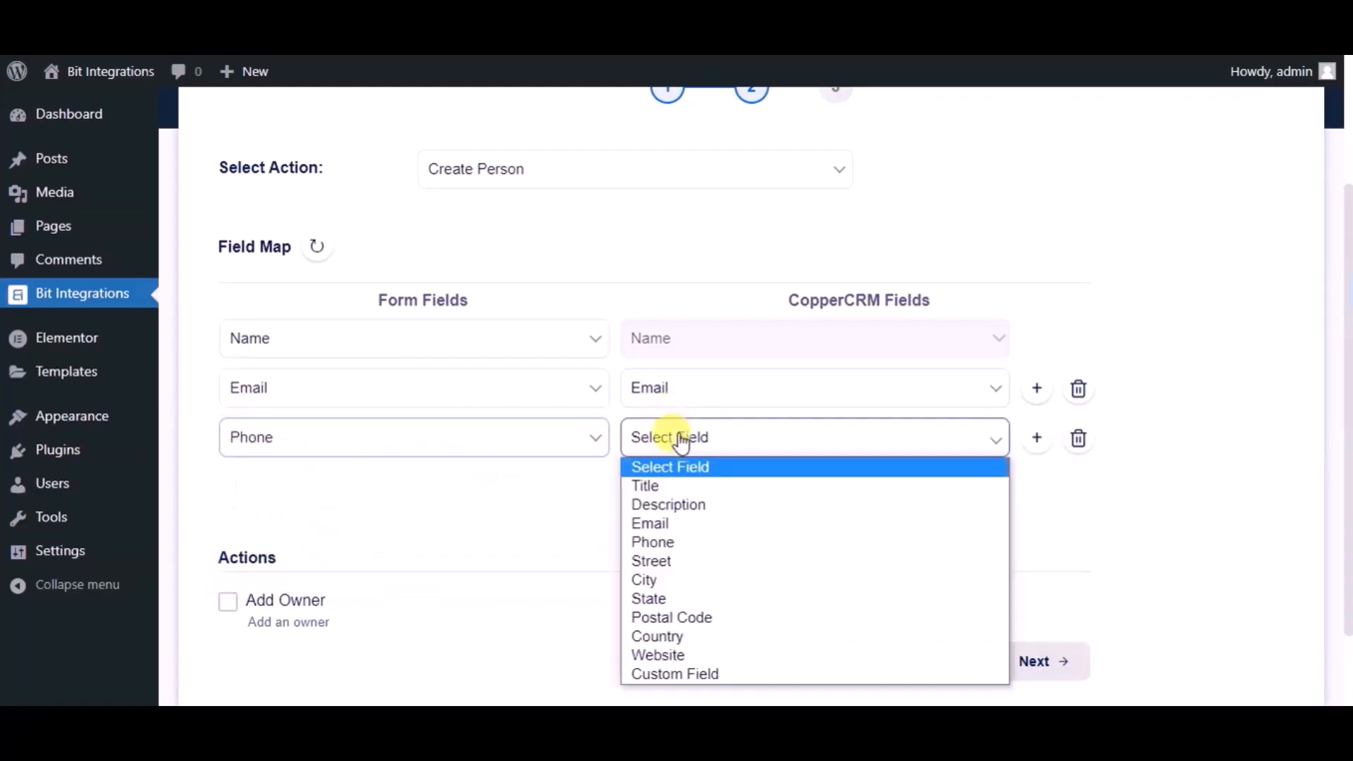
left_click(653, 542)
scroll(581, 509, "down", 2)
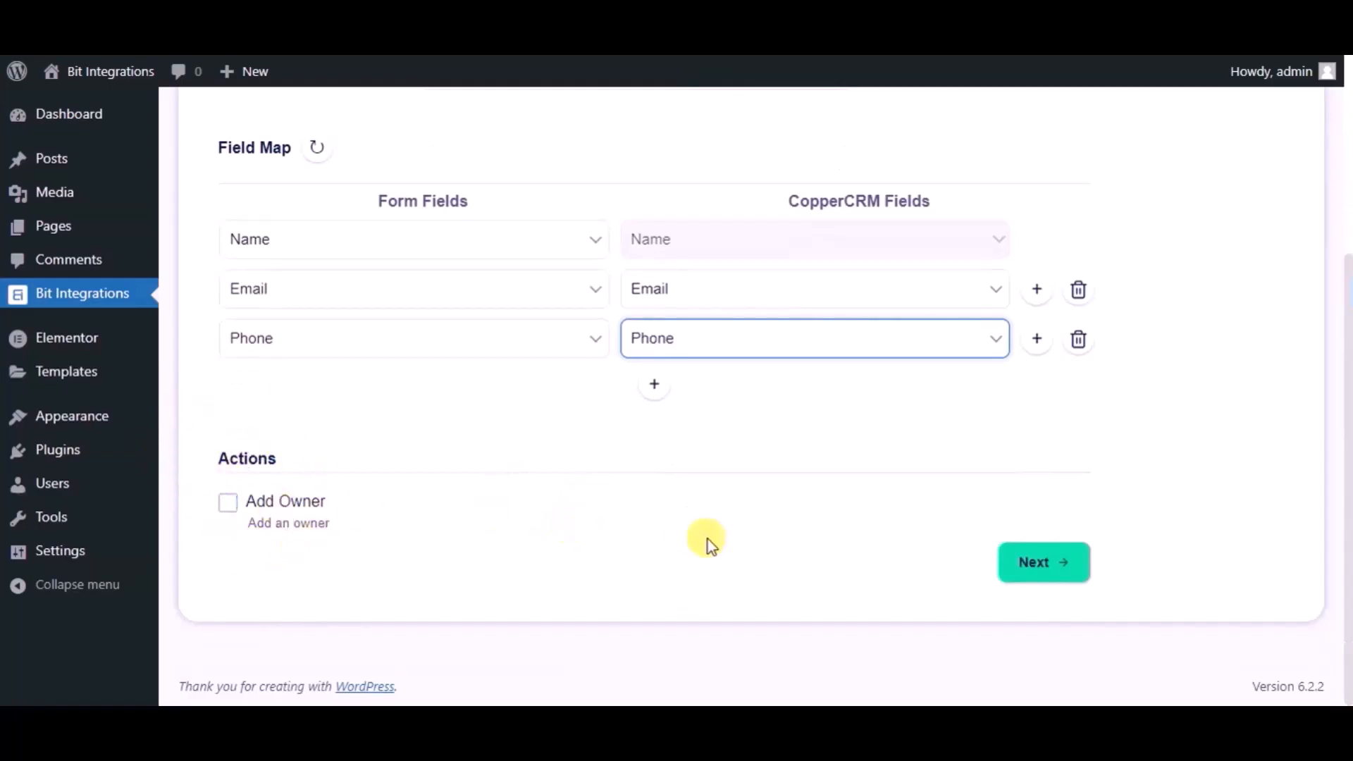
left_click(1034, 565)
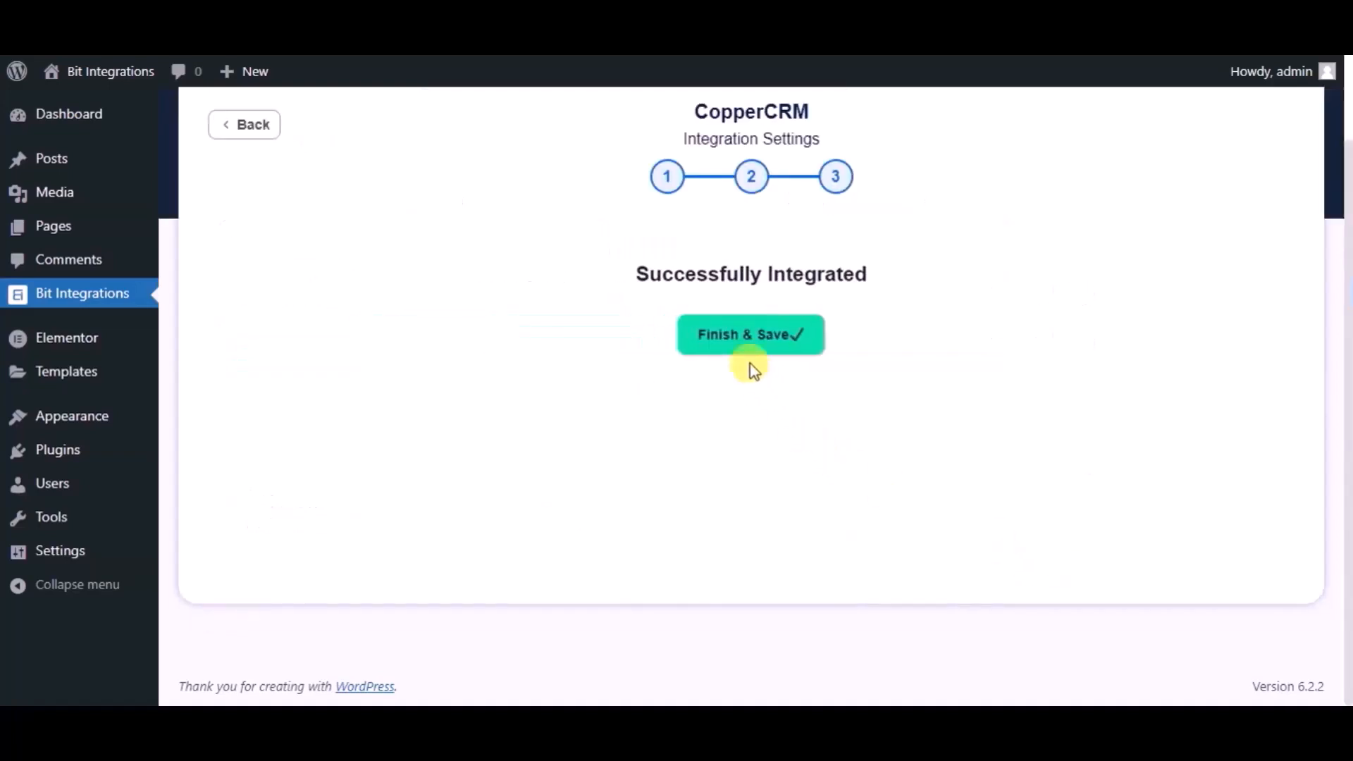
left_click(709, 345)
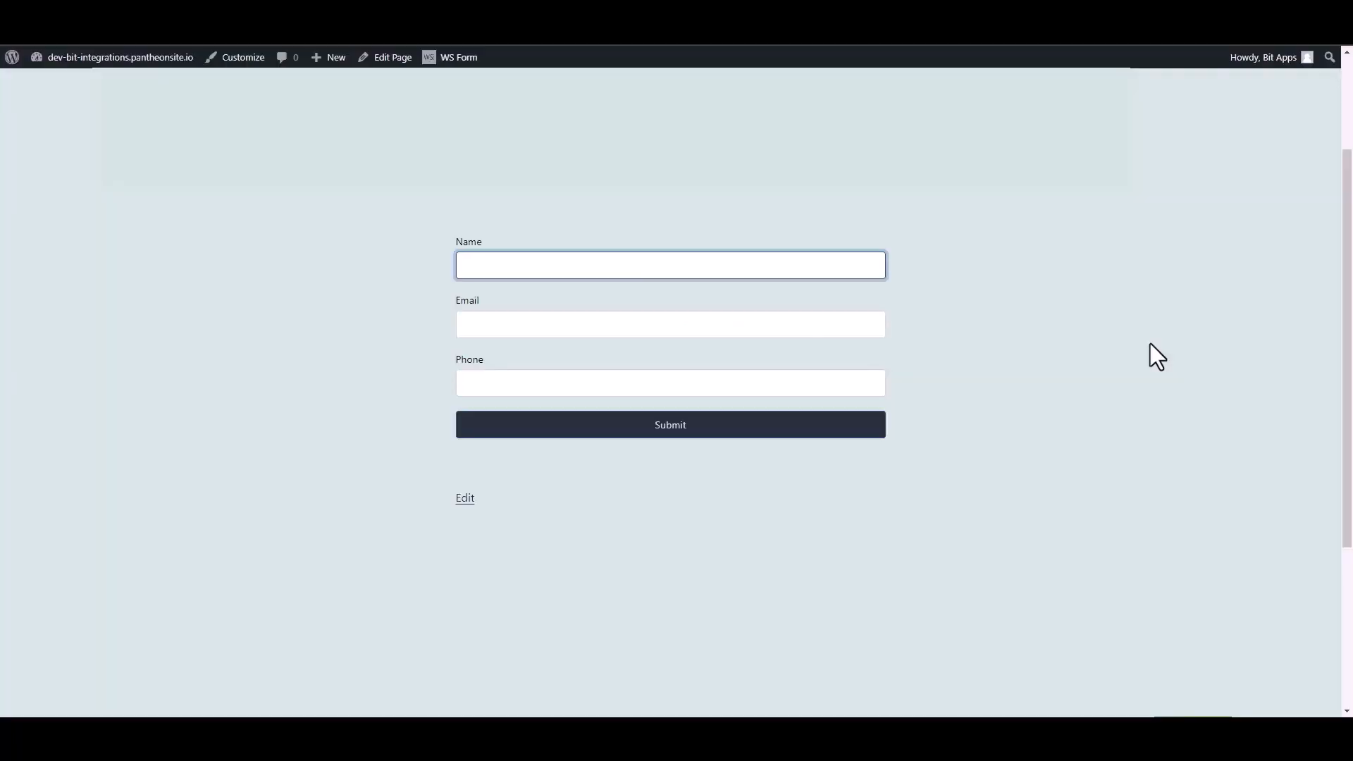
Step: Submit a test entry named 'Bit Integrations' with an email and phone number, then check Copper's People list
type("Bit Integrations")
left_click(871, 323)
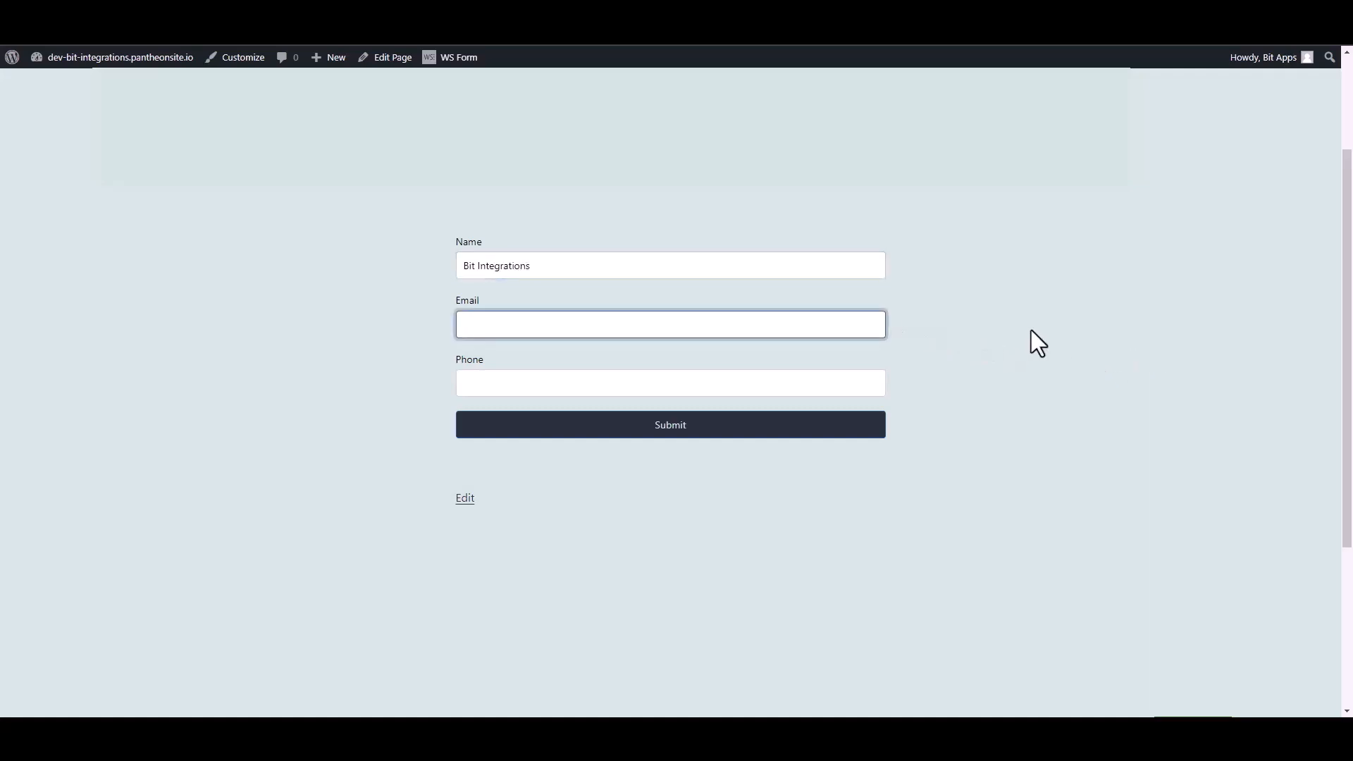
left_click(881, 388)
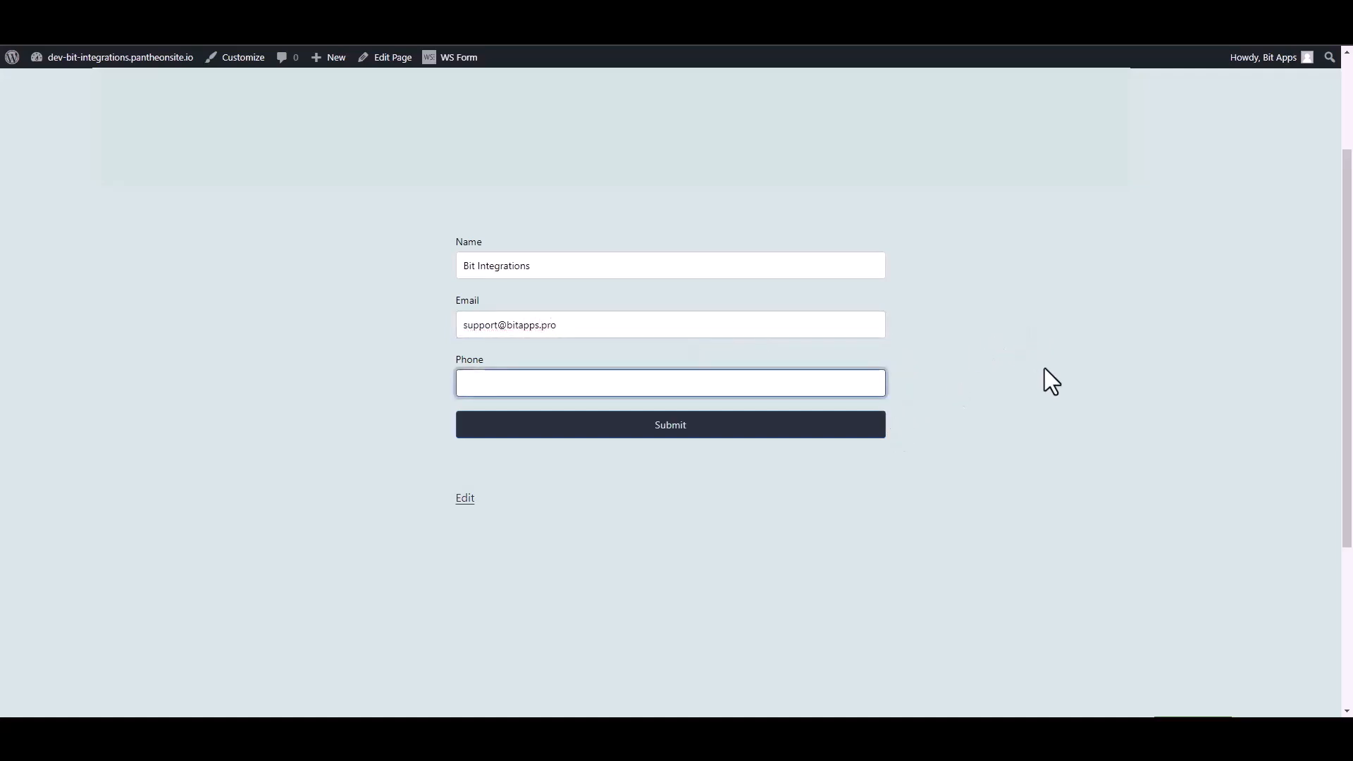
type("444555666")
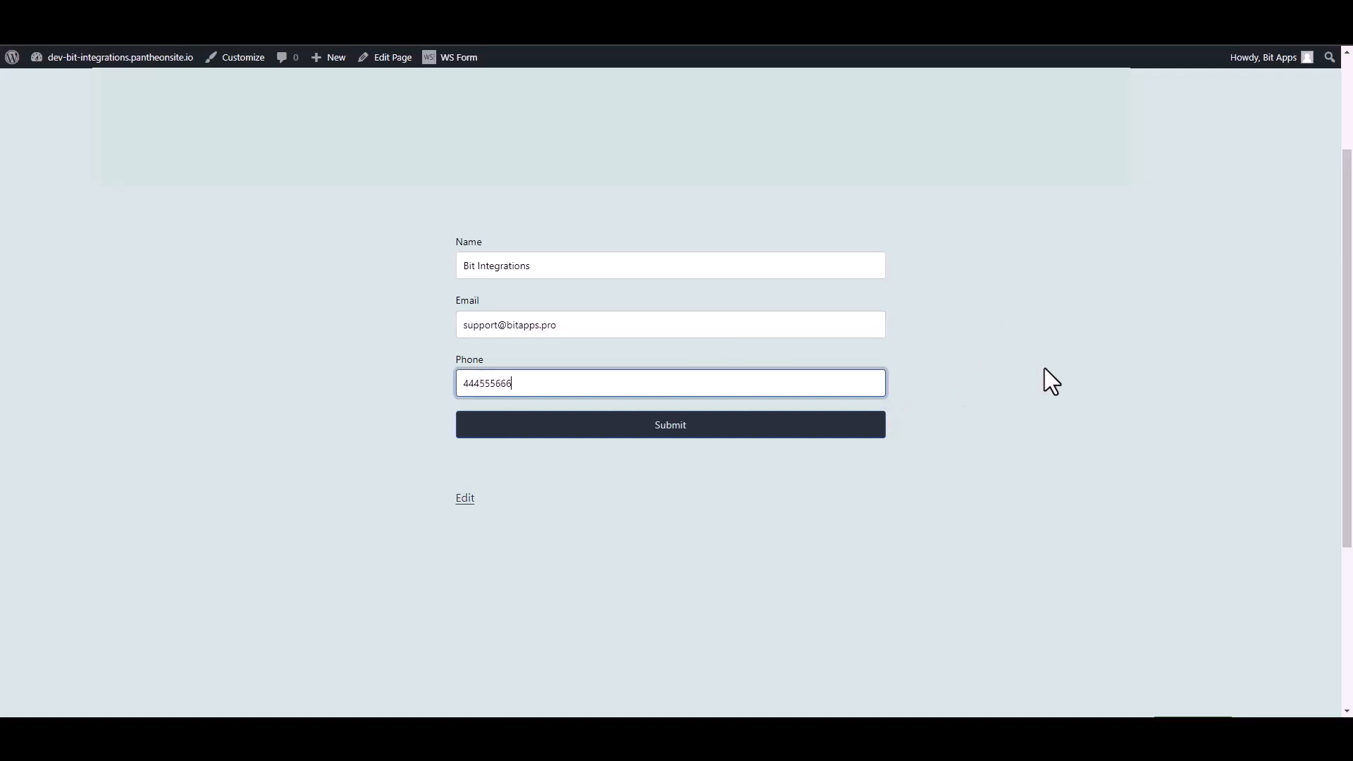
left_click(877, 430)
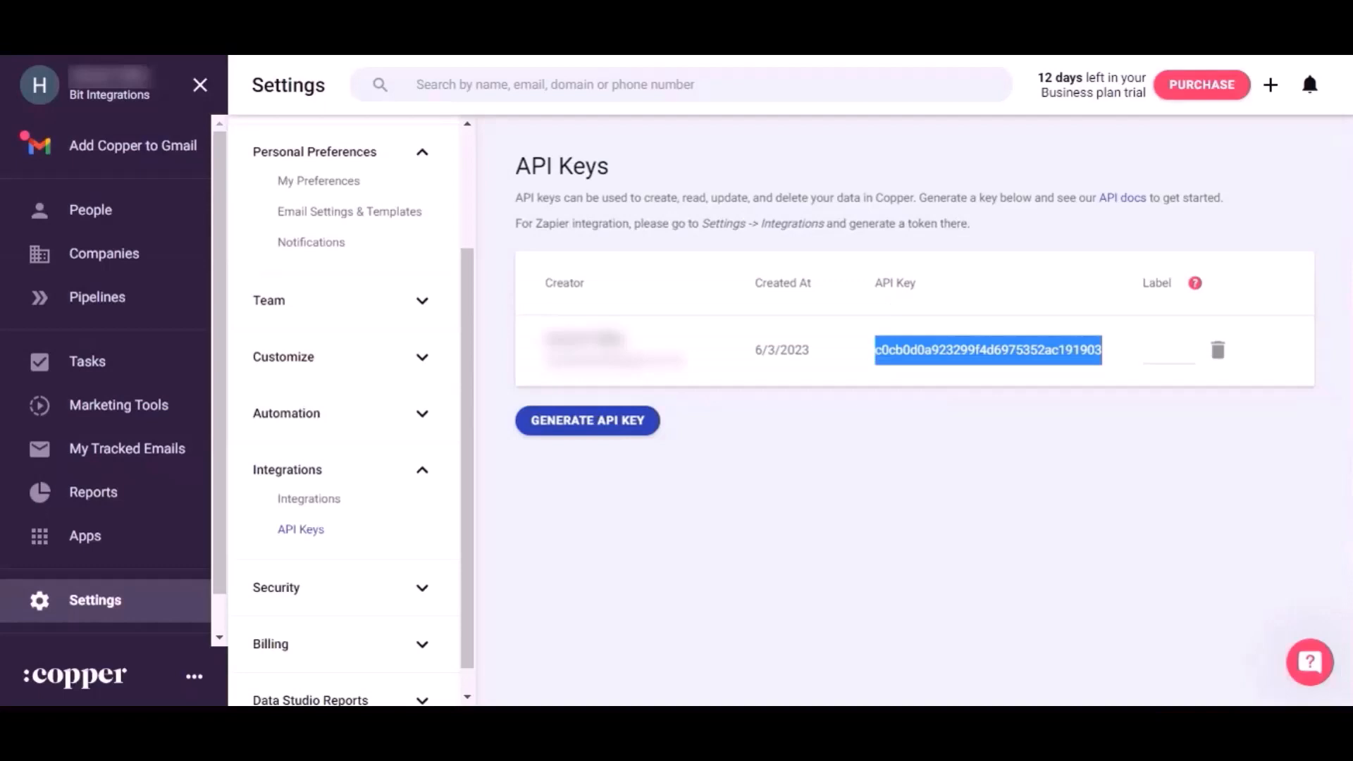
left_click(113, 208)
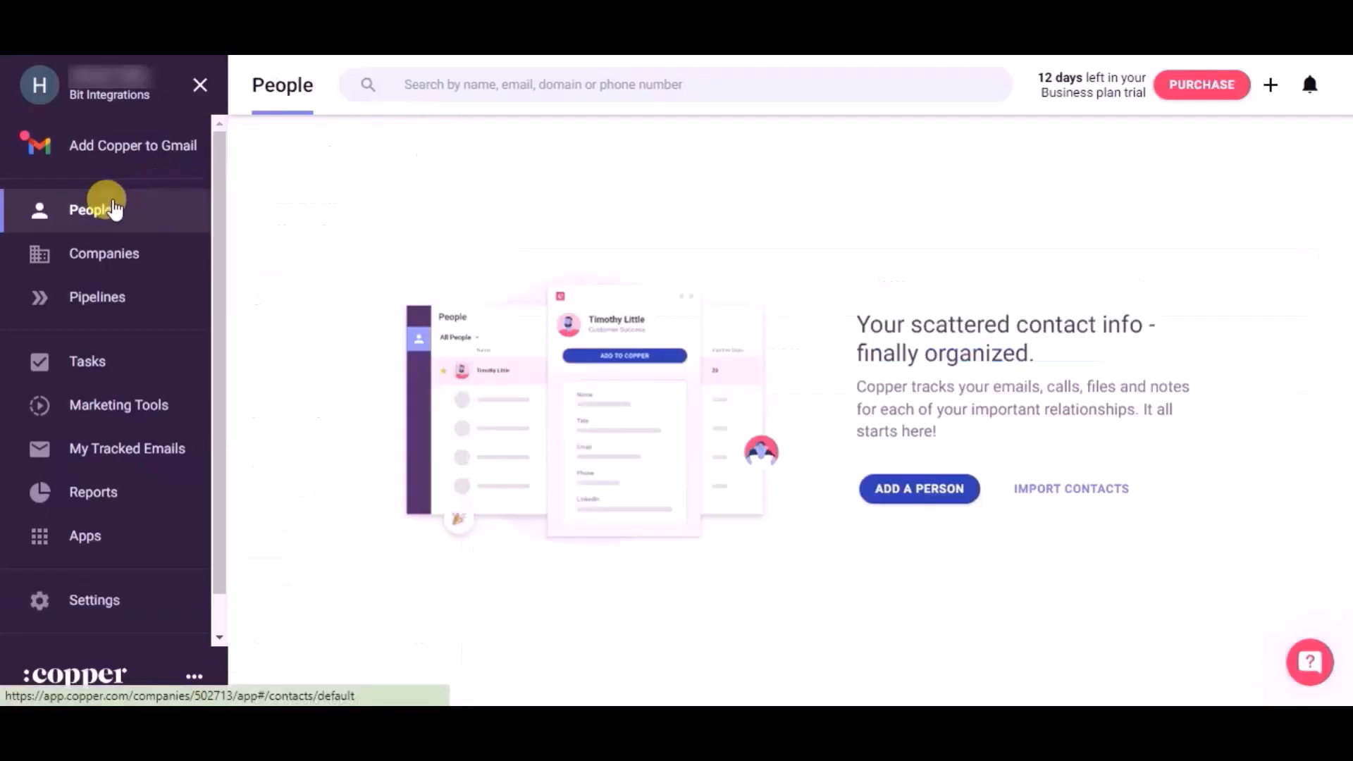
left_click(112, 205)
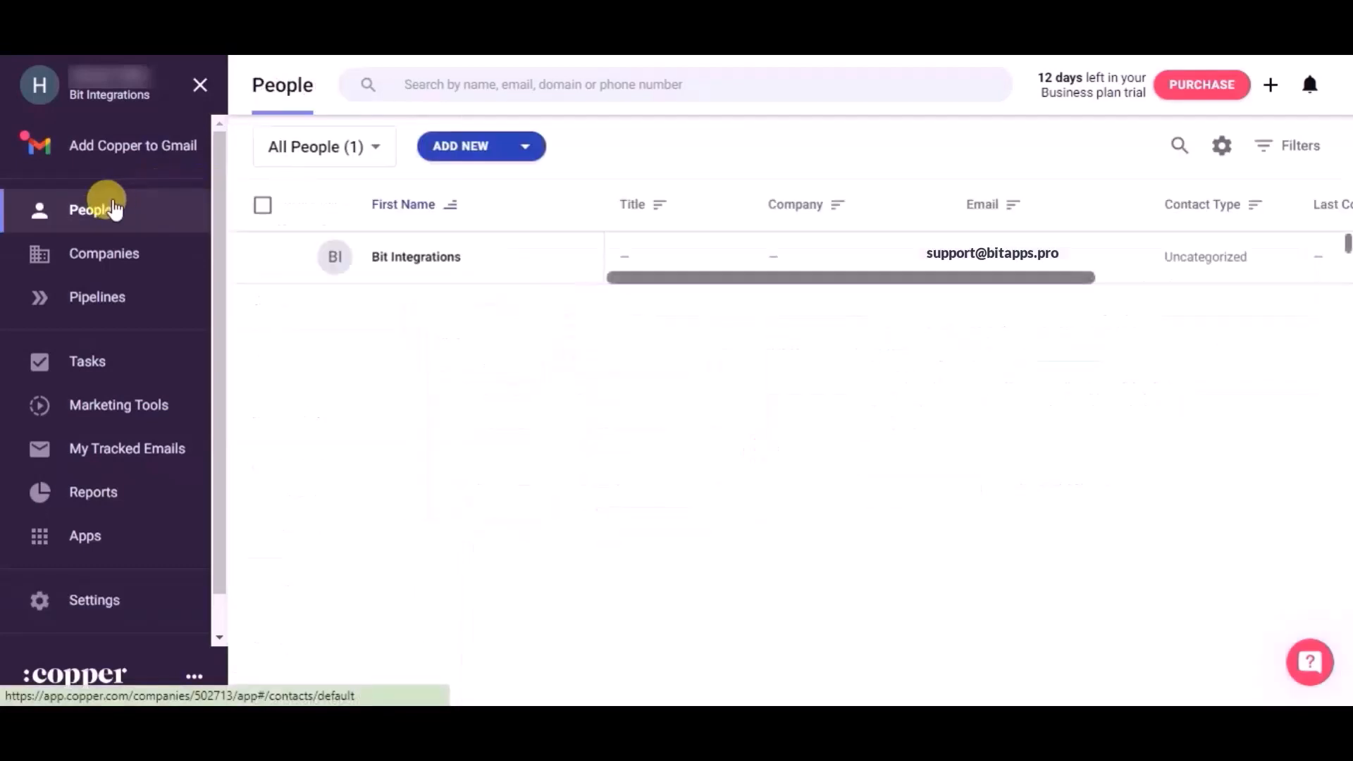